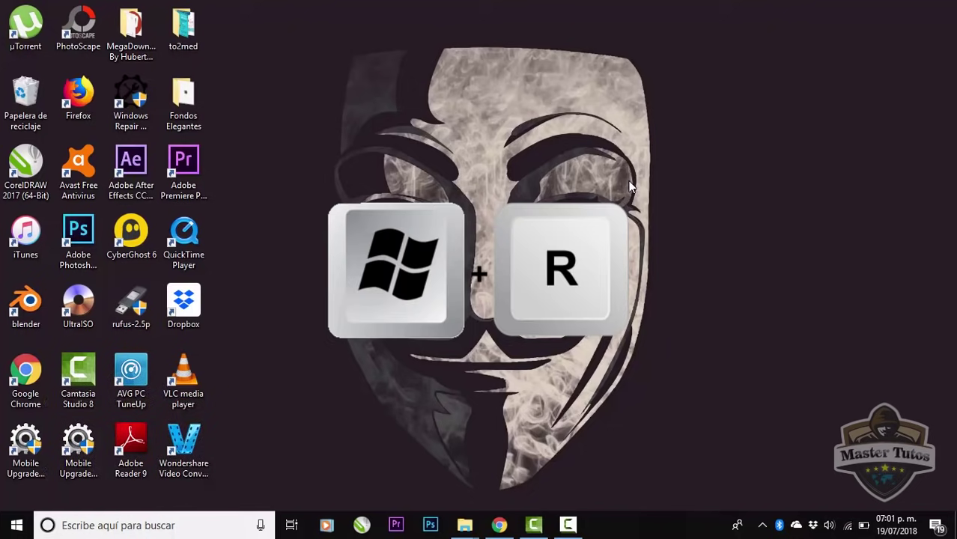
Open the Windows Services console by running services.msc.
key(super+r)
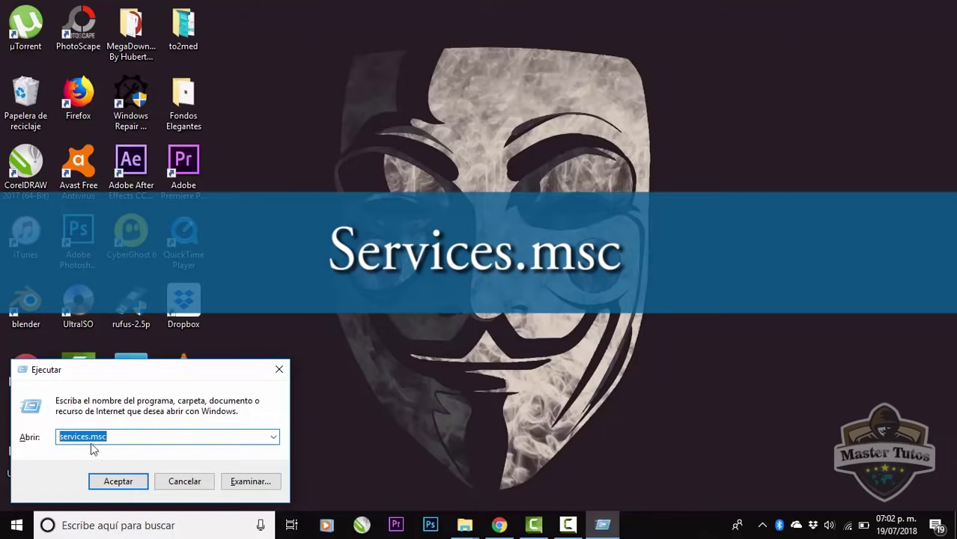
click(161, 439)
drag(161, 439, 47, 434)
click(131, 483)
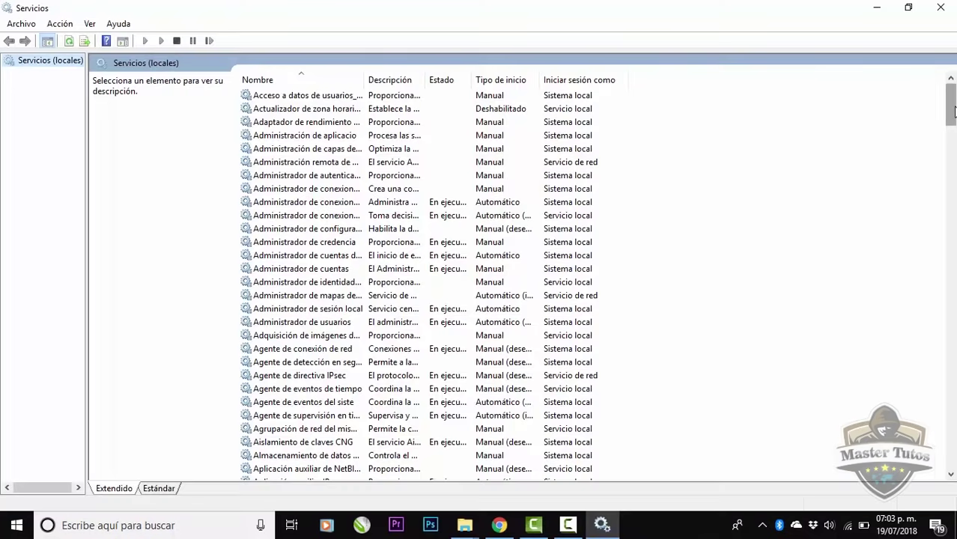
Open the properties of the Windows Update service and set its startup type to Deshabilitado.
drag(952, 112, 952, 453)
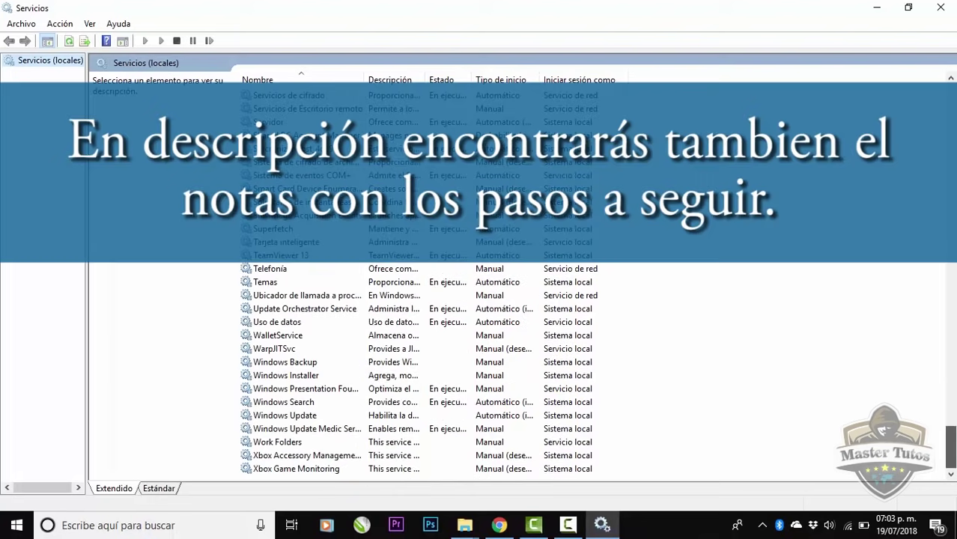
click(310, 415)
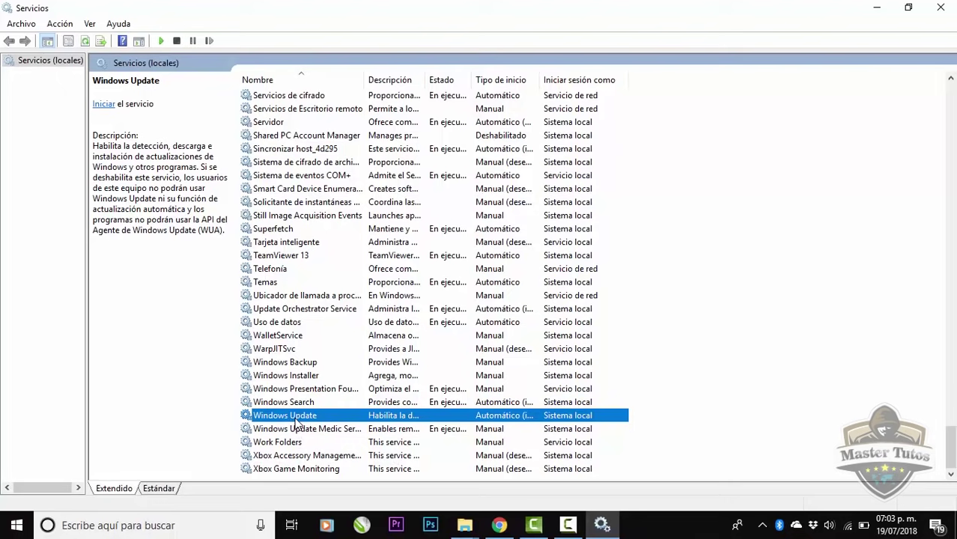
click(102, 120)
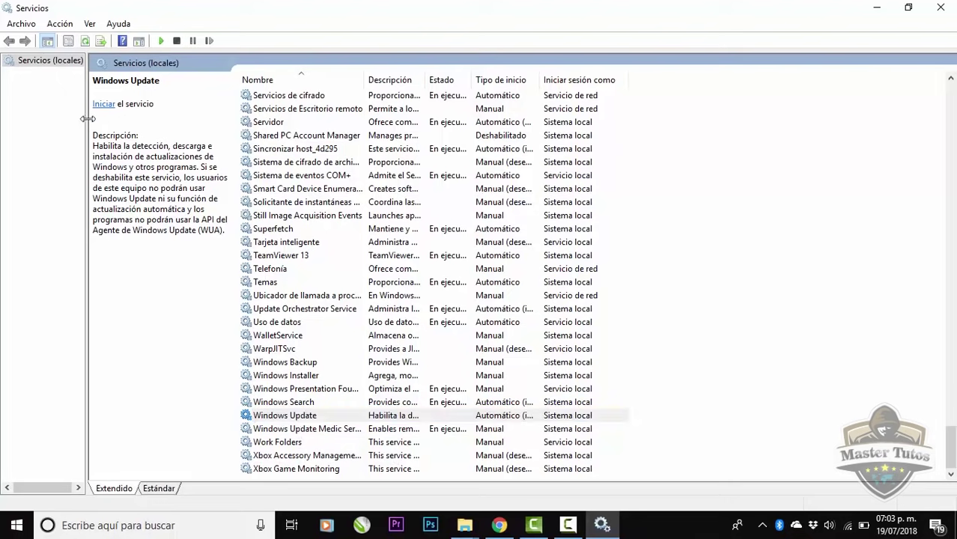
double_click(300, 419)
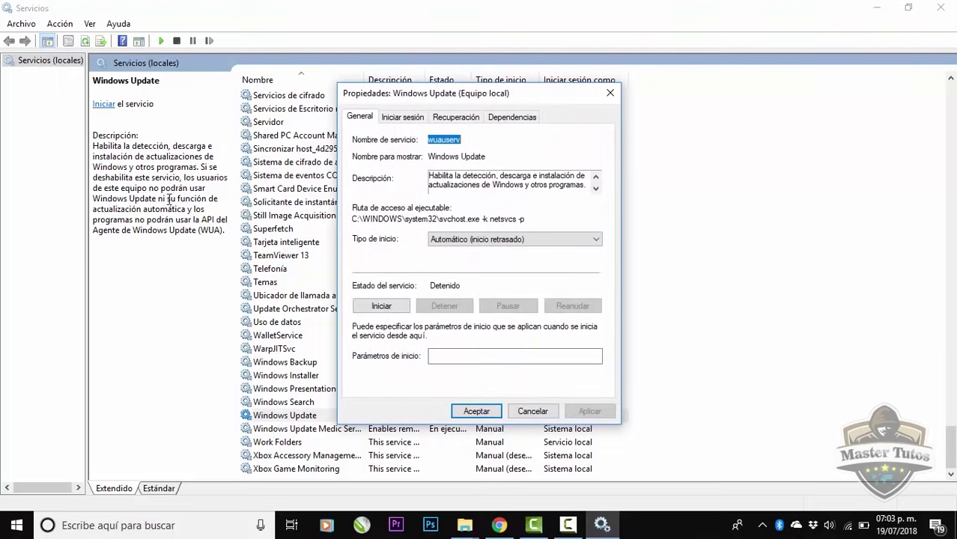
click(473, 240)
click(471, 278)
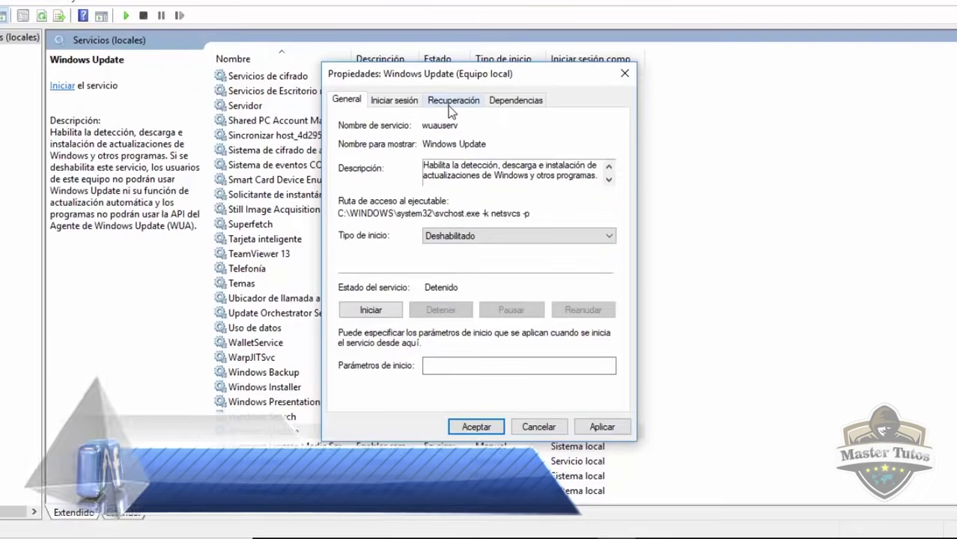
Set the Windows Update service's first-failure recovery action to No realizar ninguna acción, apply the changes and close Services.
click(453, 118)
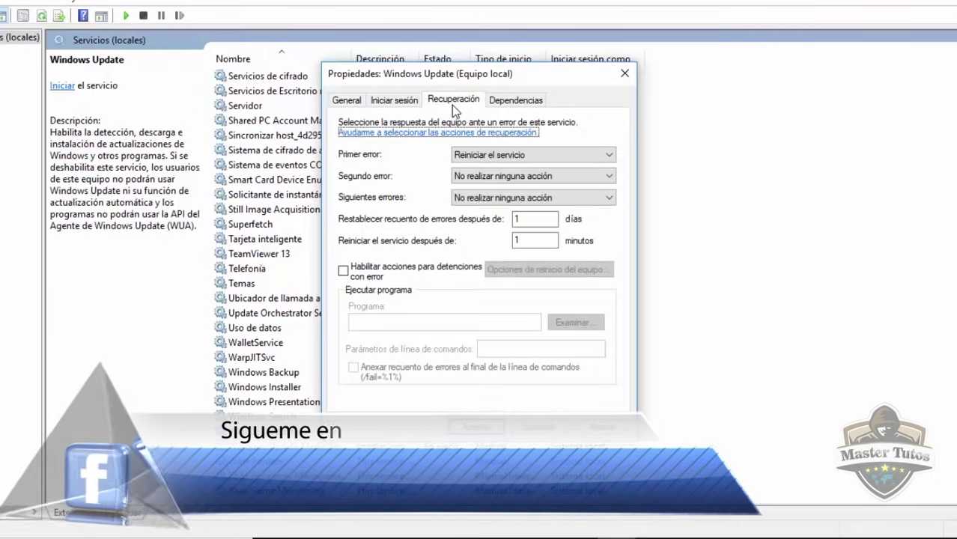
click(537, 157)
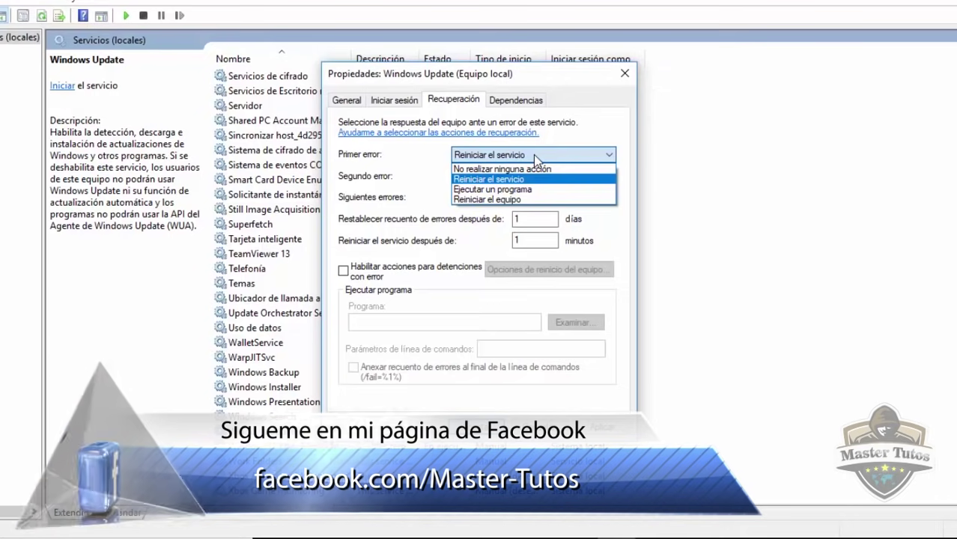
click(543, 169)
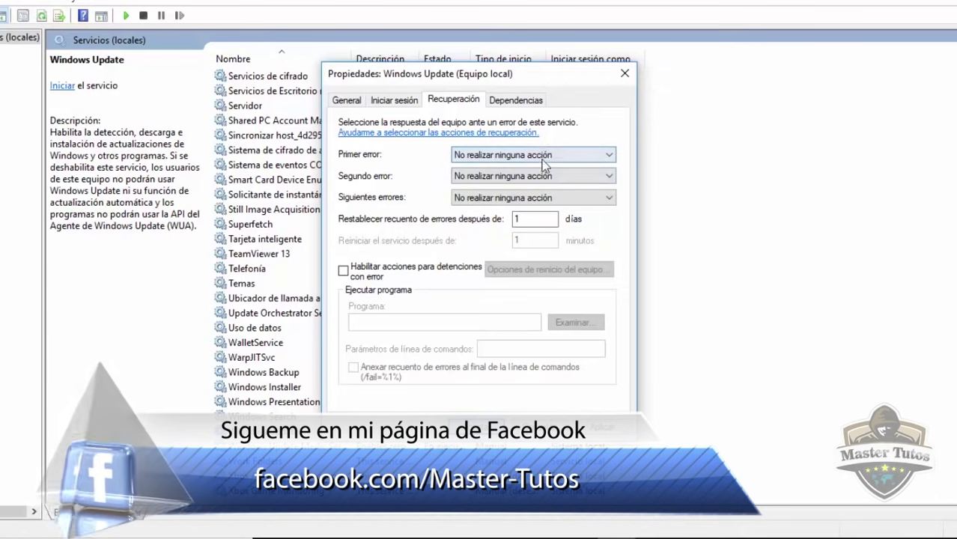
click(511, 100)
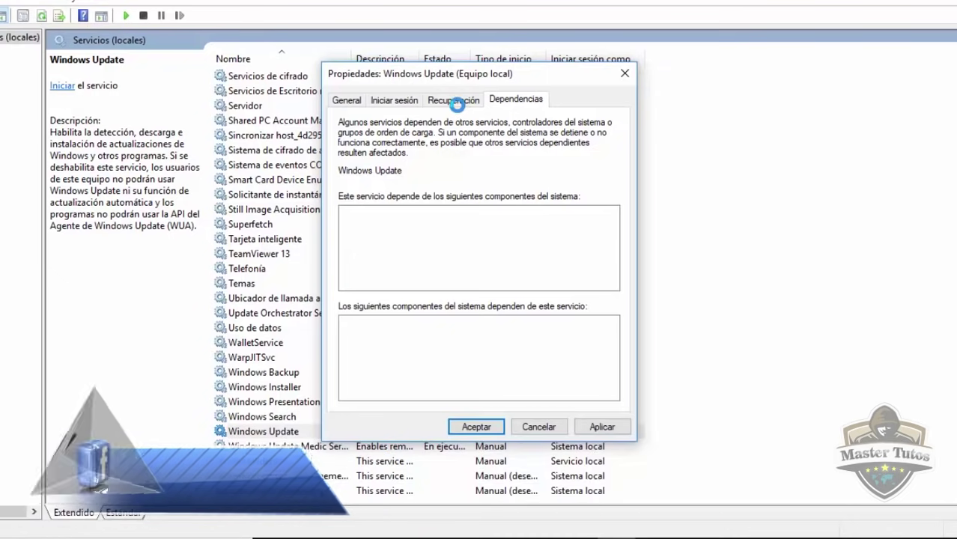
click(460, 100)
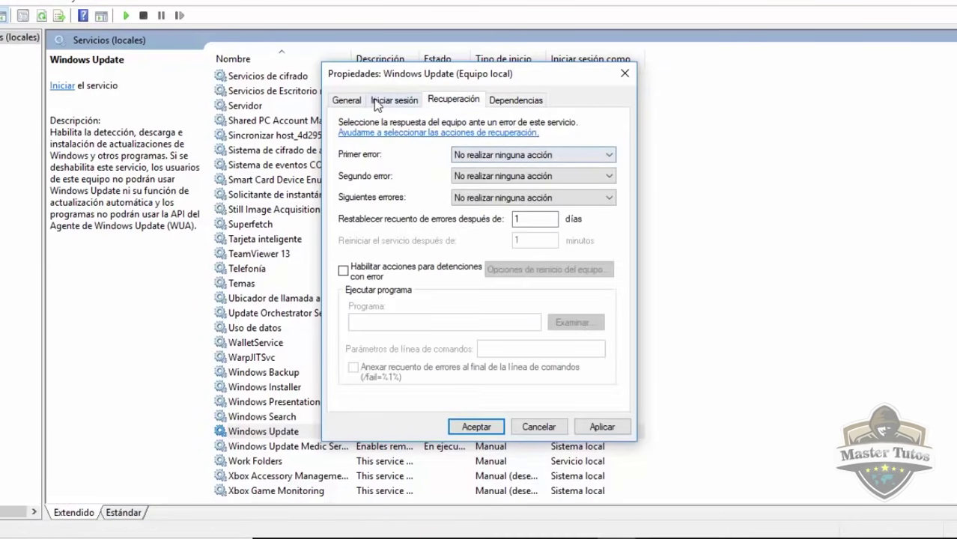
click(350, 101)
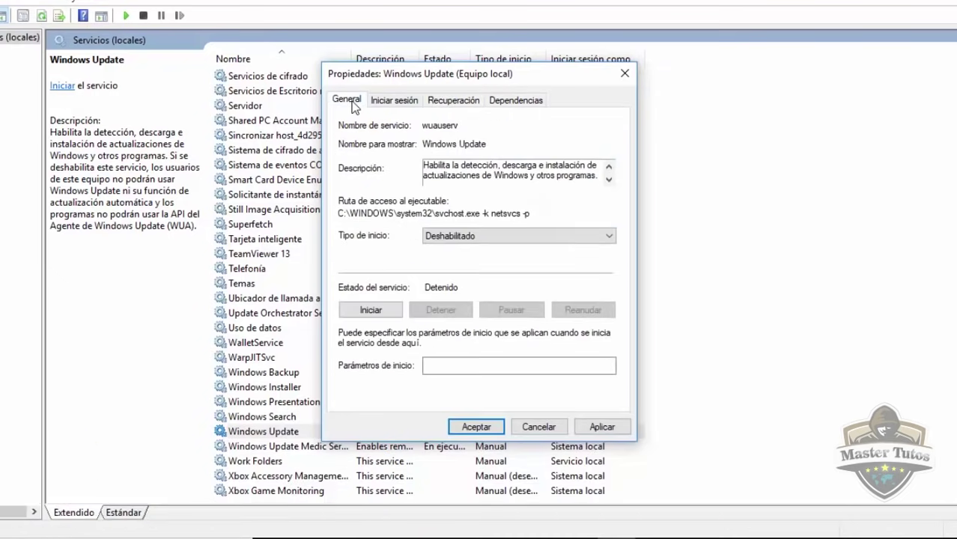
click(606, 428)
click(476, 427)
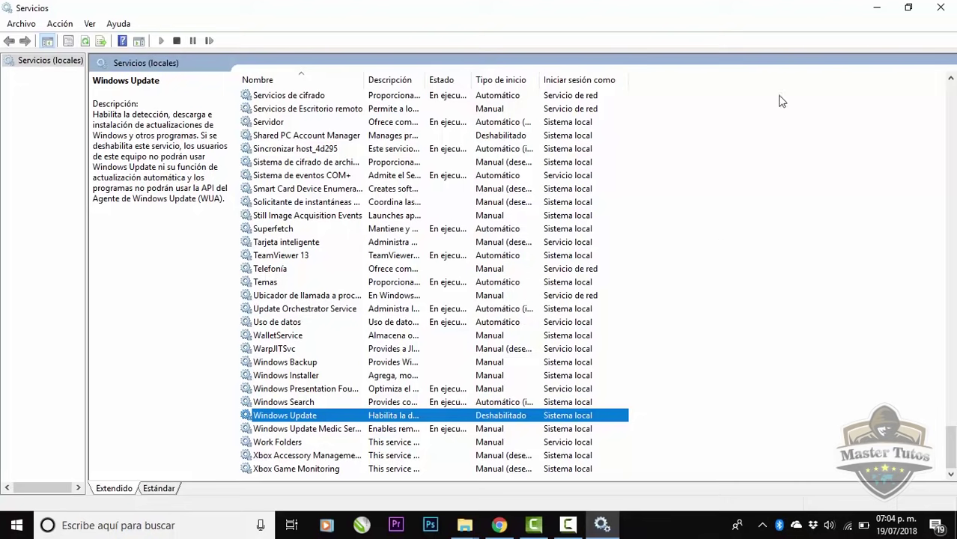
click(940, 8)
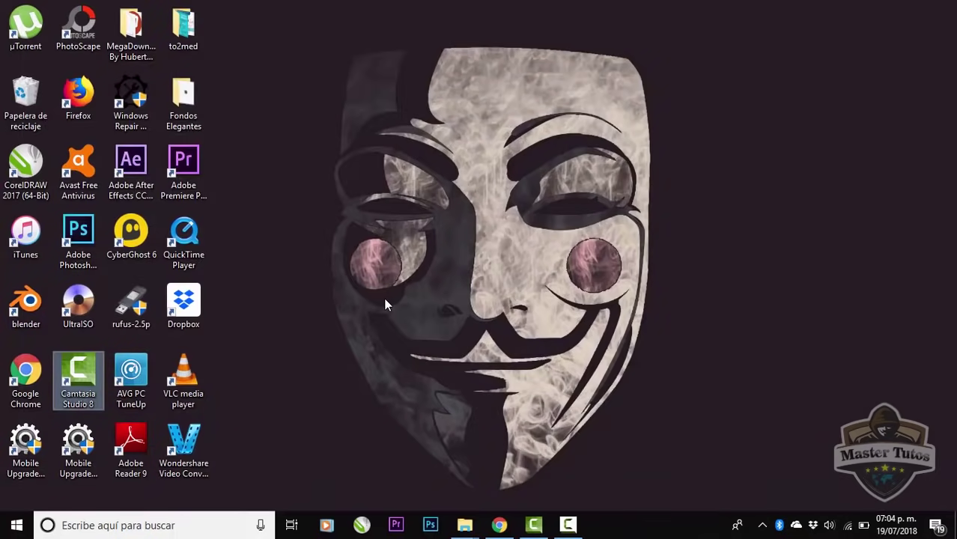
Open the Local Group Policy Editor by running gpedit.msc and maximize its window.
key(super+r)
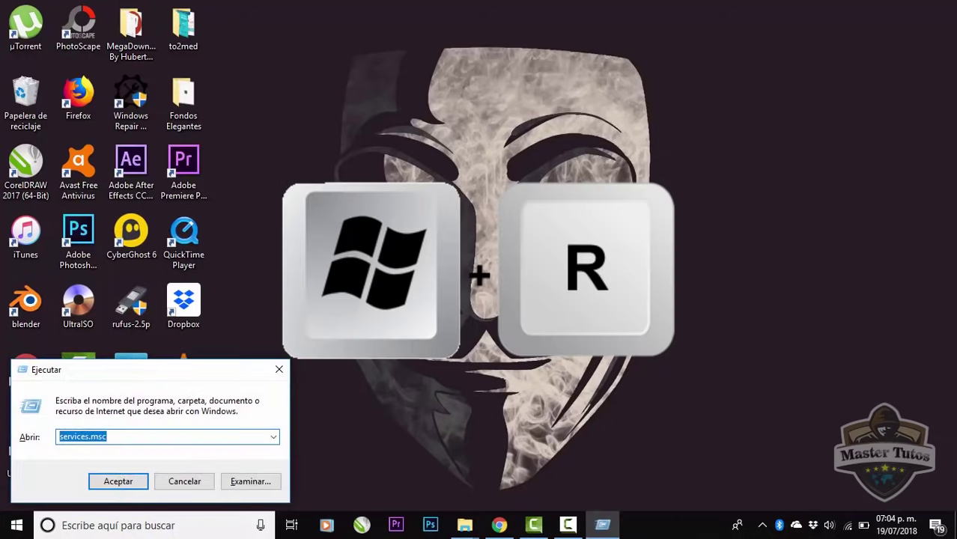
text(g)
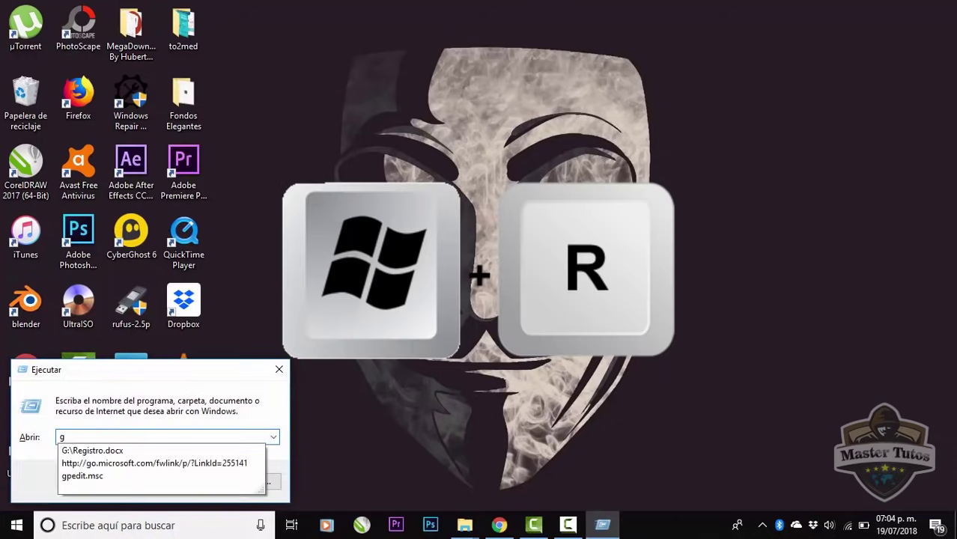
key(Down)
key(Down)
key(Down)
key(Return)
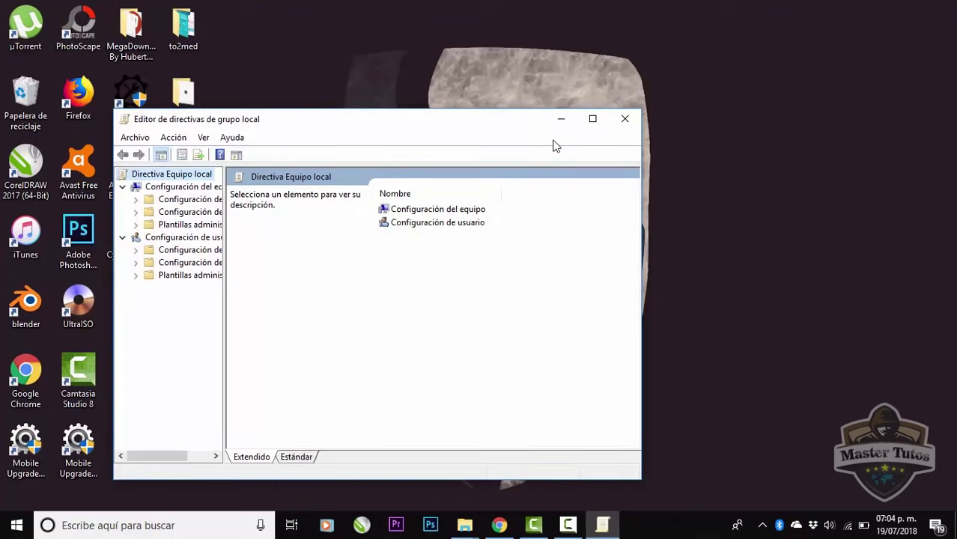
click(592, 119)
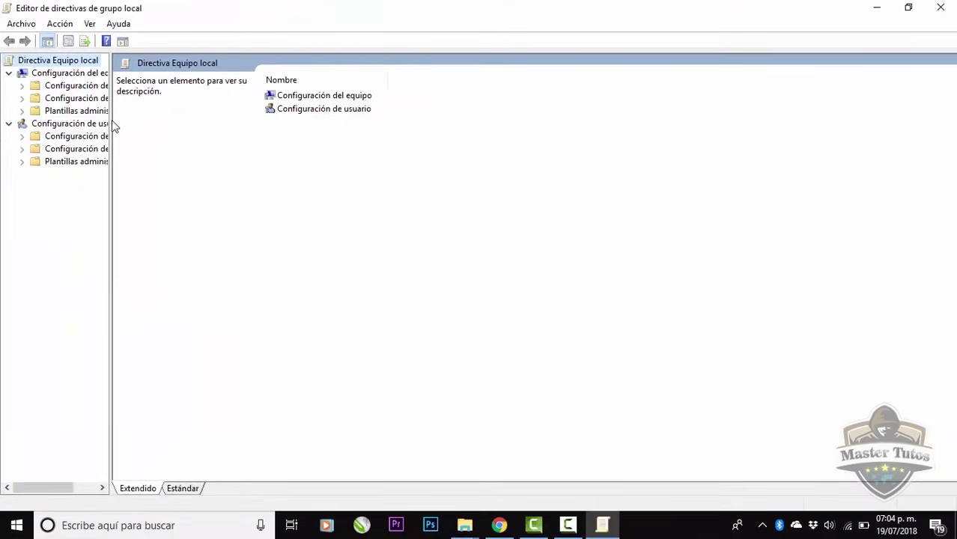
Under Configuración del equipo, go to Plantillas administrativas > Componentes de Windows and open the Windows Update policy folder.
drag(111, 120, 200, 118)
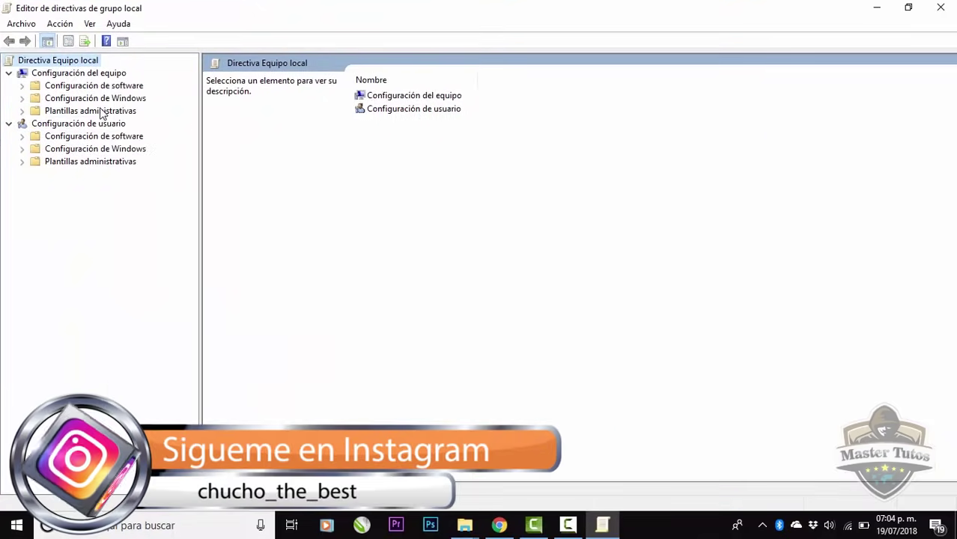
click(122, 112)
click(23, 111)
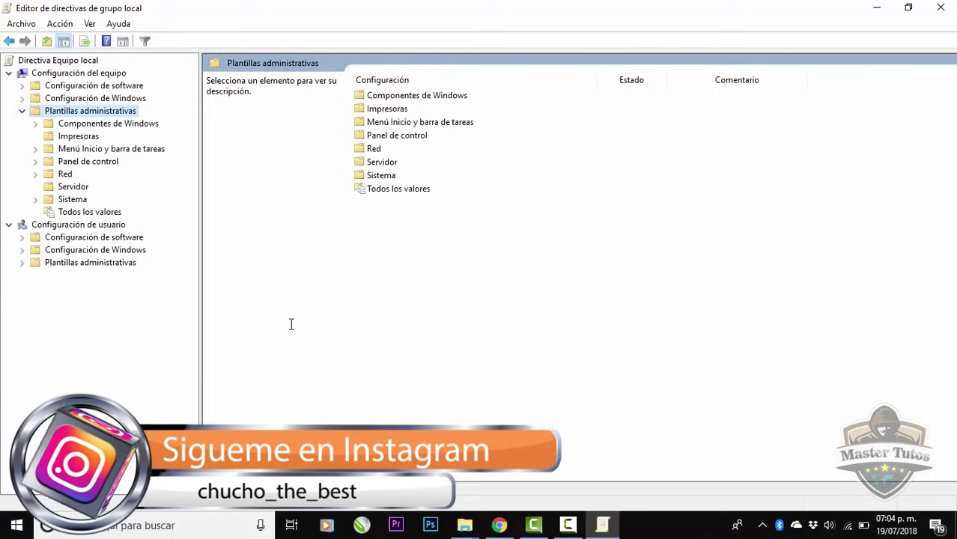
click(35, 123)
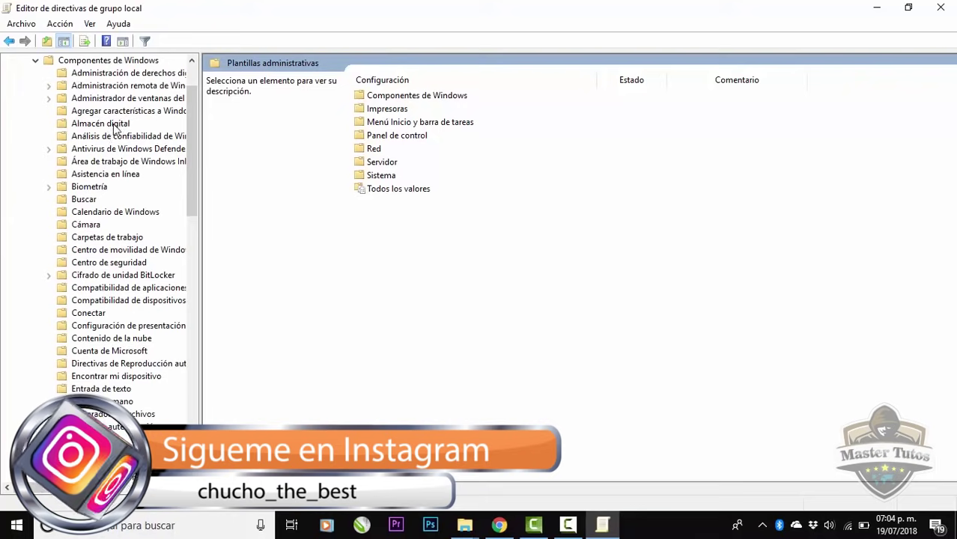
scroll(112, 135, down, 6)
scroll(155, 135, down, 5)
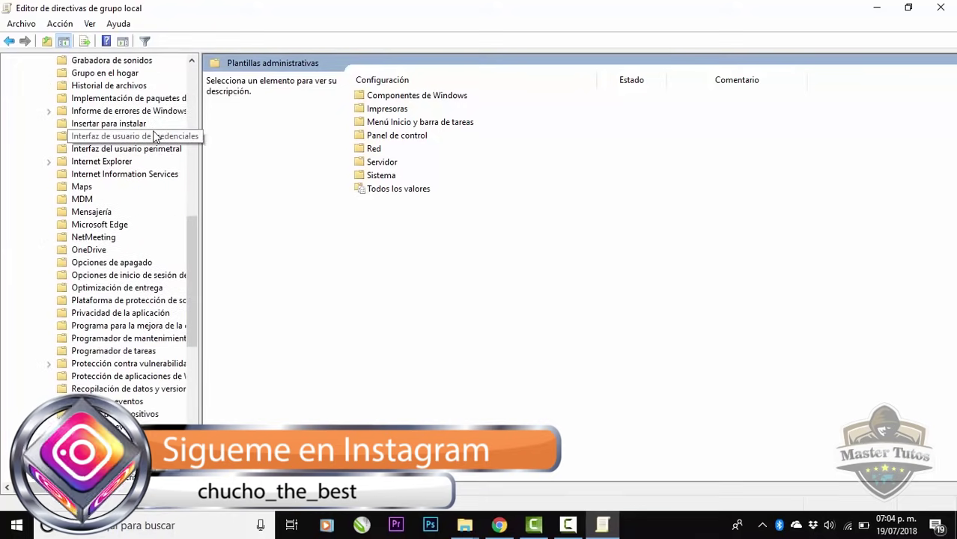
scroll(155, 143, down, 7)
scroll(155, 150, down, 4)
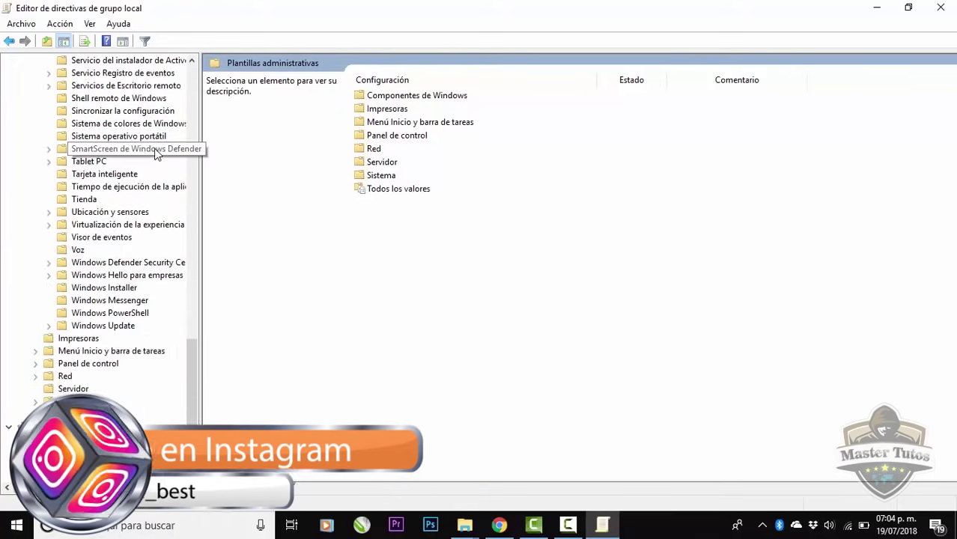
click(127, 331)
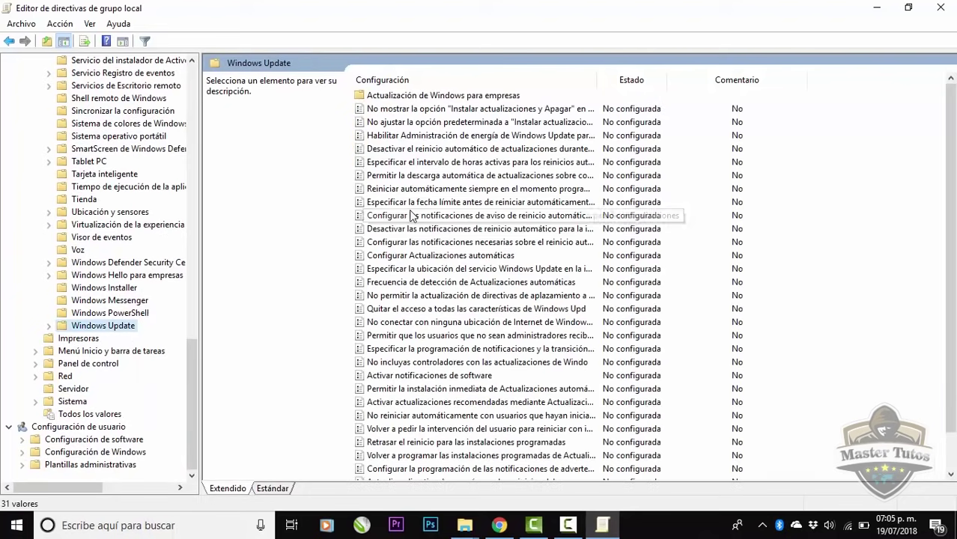
Set the Configurar Actualizaciones automáticas policy to Deshabilitada, apply it and close the Group Policy Editor.
click(494, 256)
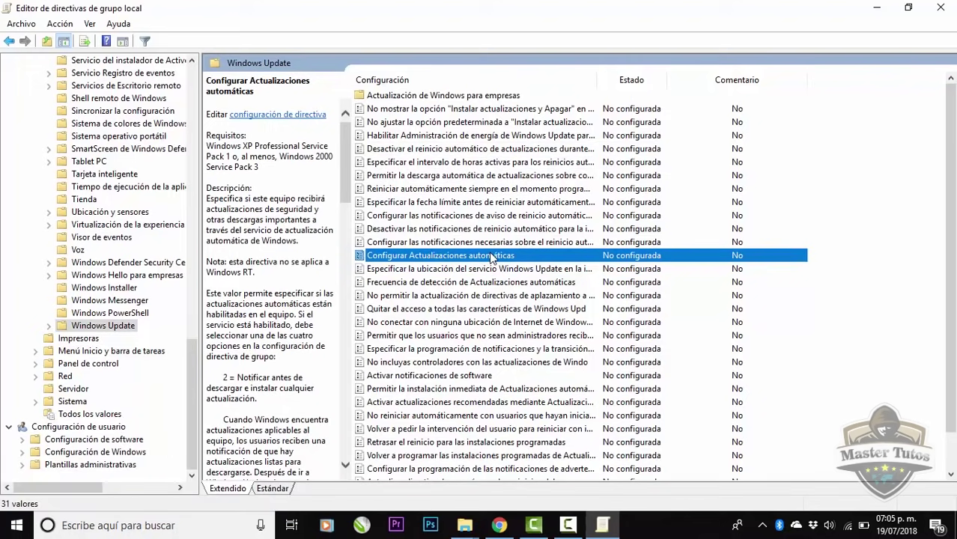
double_click(492, 258)
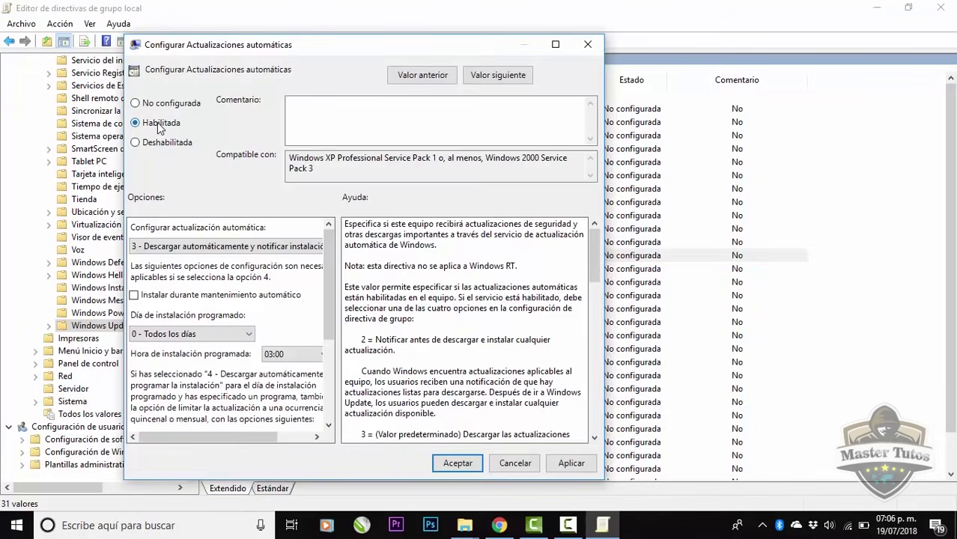
click(168, 142)
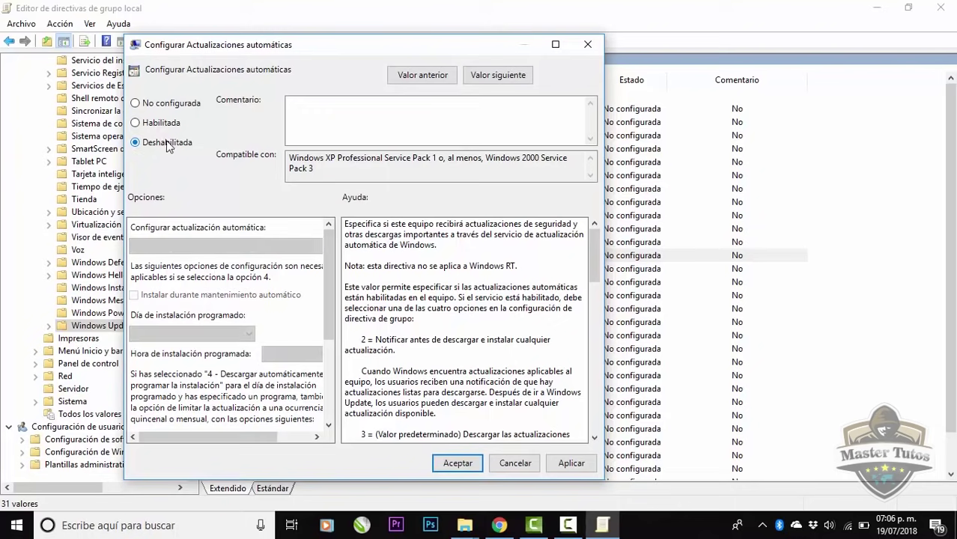
click(567, 464)
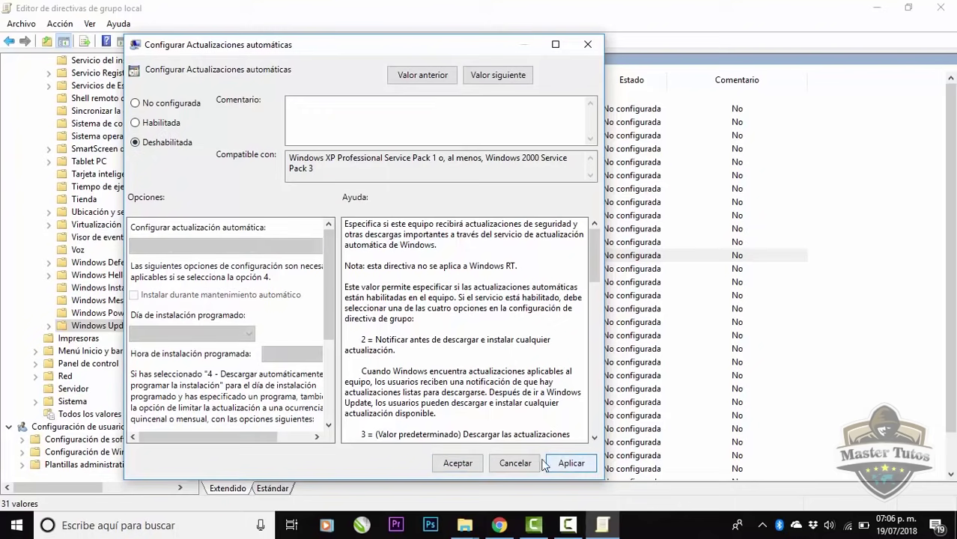
click(456, 463)
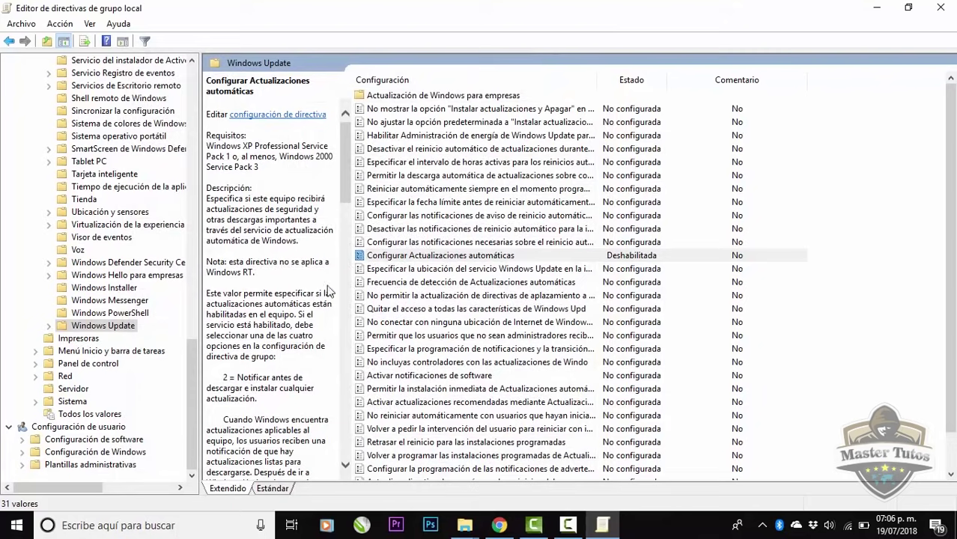
click(404, 256)
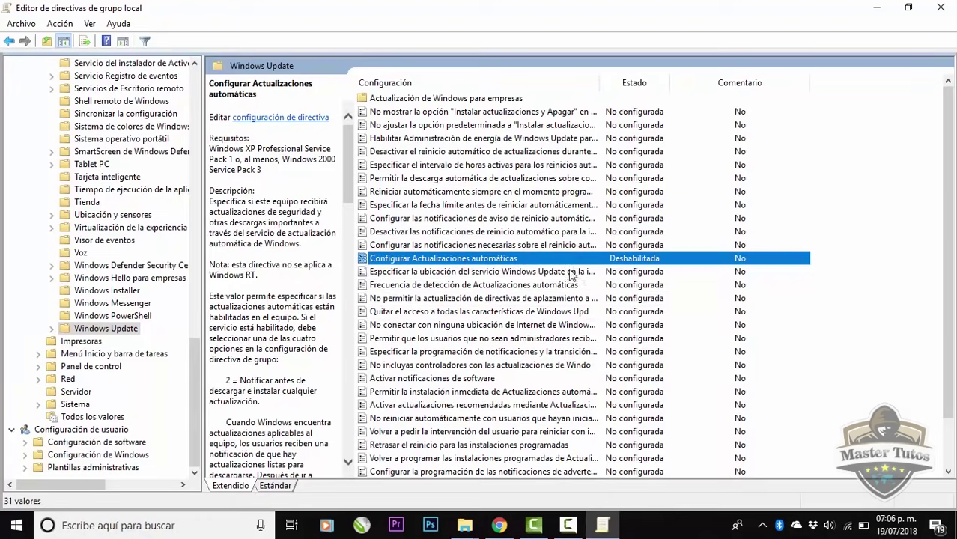
click(940, 8)
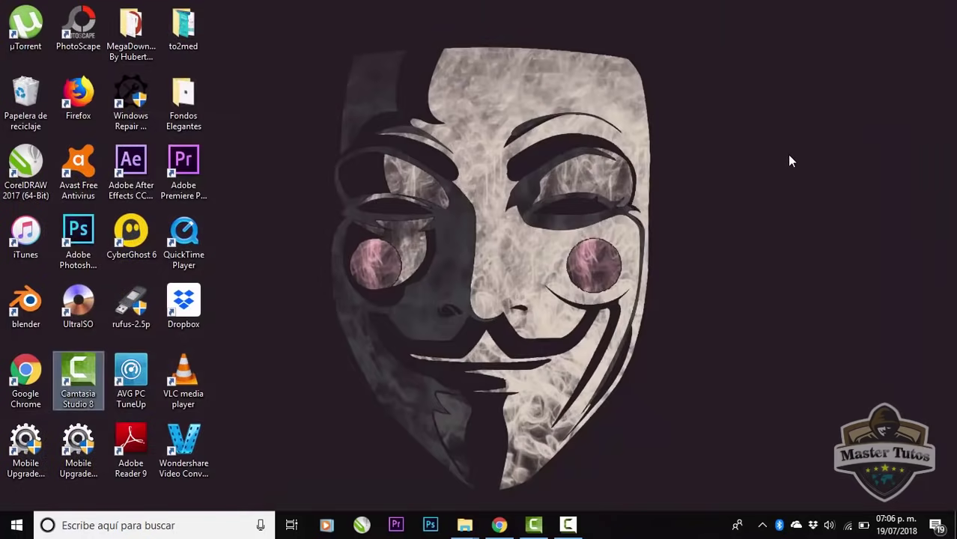
Open Computer Management (Administración de equipos) from Este equipo in File Explorer and maximize its window.
key(super+e)
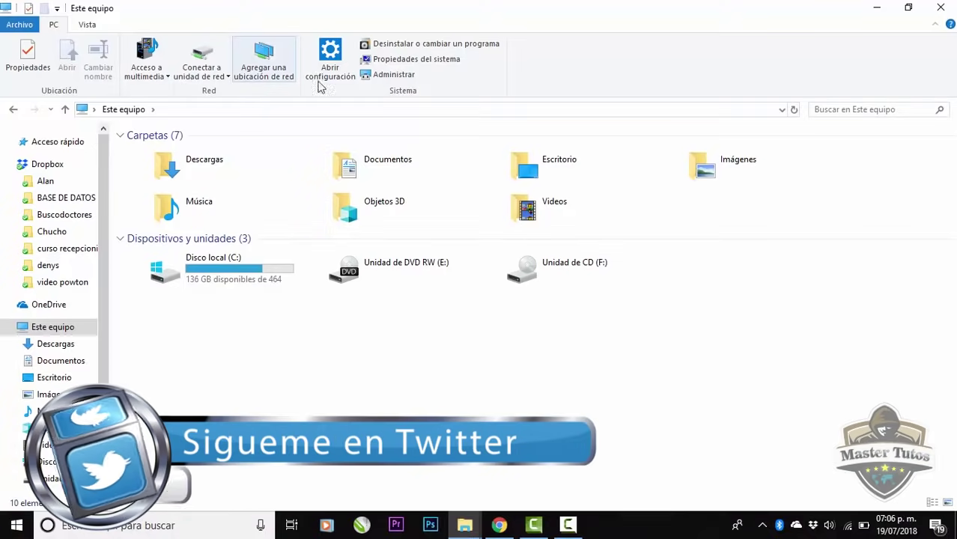
click(384, 75)
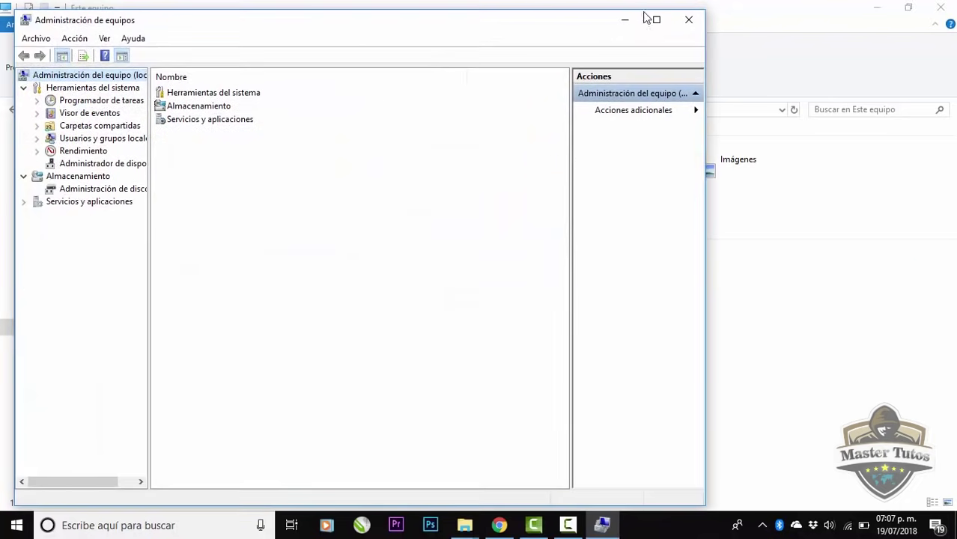
click(655, 19)
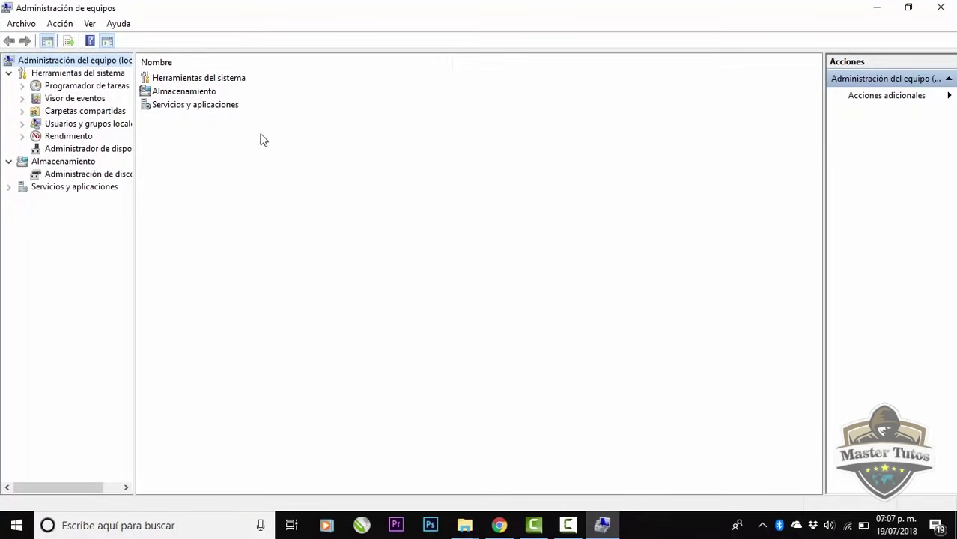
Open the WindowsUpdate folder under Programador de tareas > Biblioteca del Programador de tareas > Microsoft > Windows.
click(21, 86)
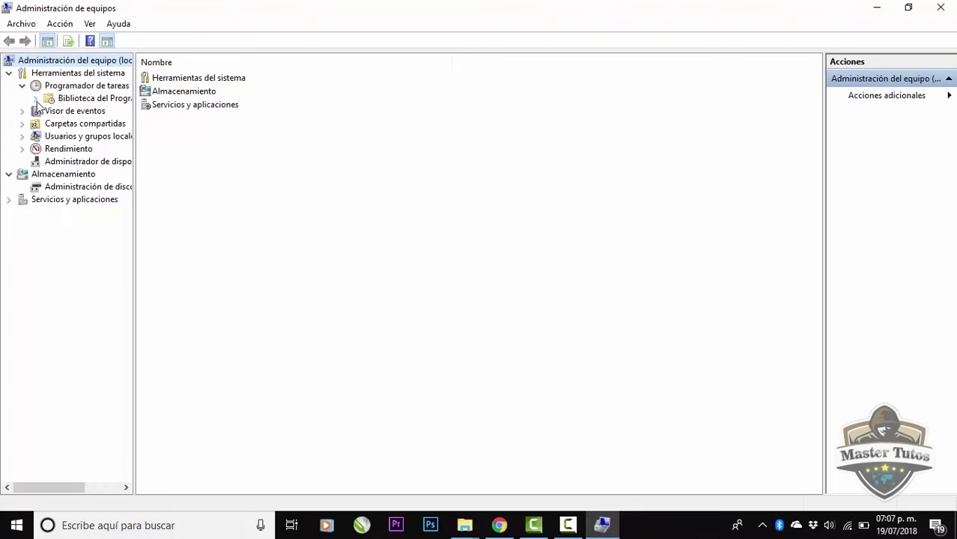
click(35, 99)
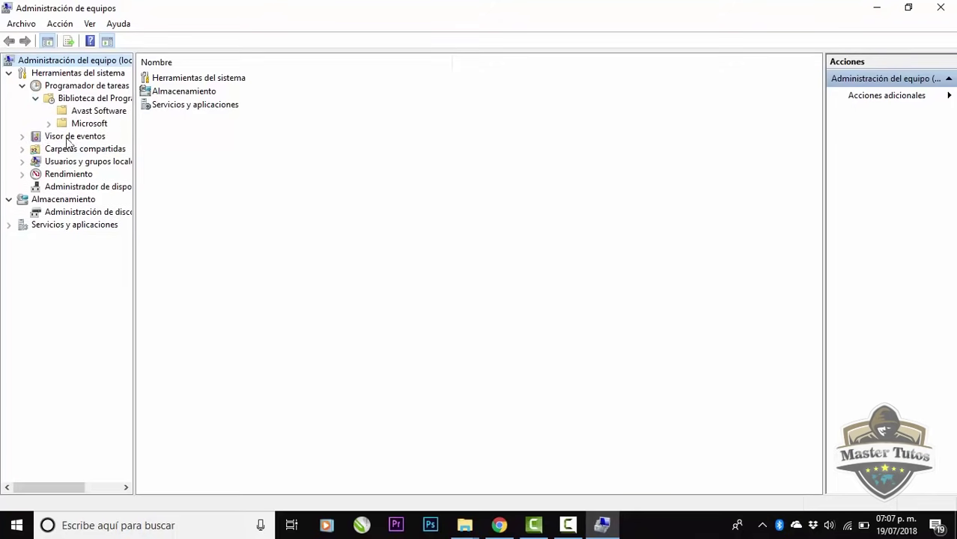
click(49, 125)
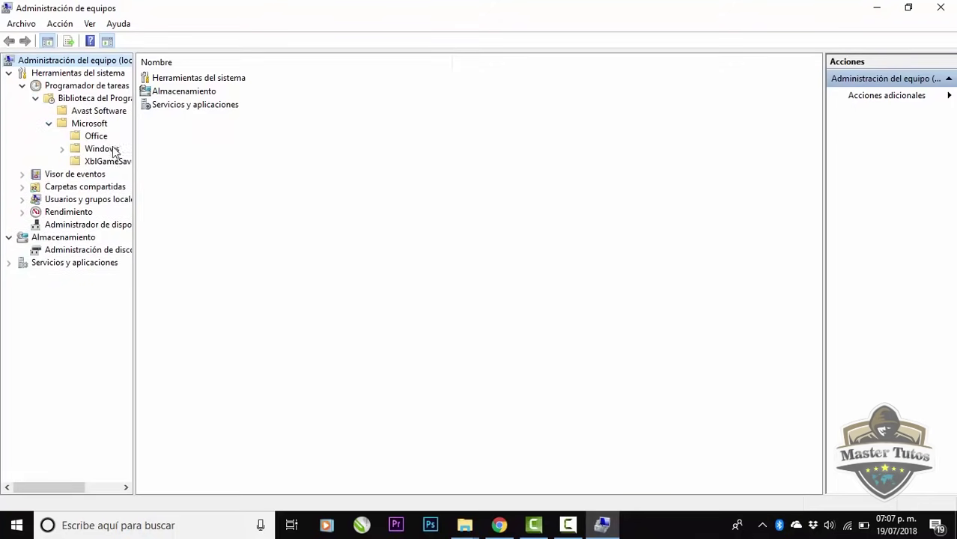
click(63, 149)
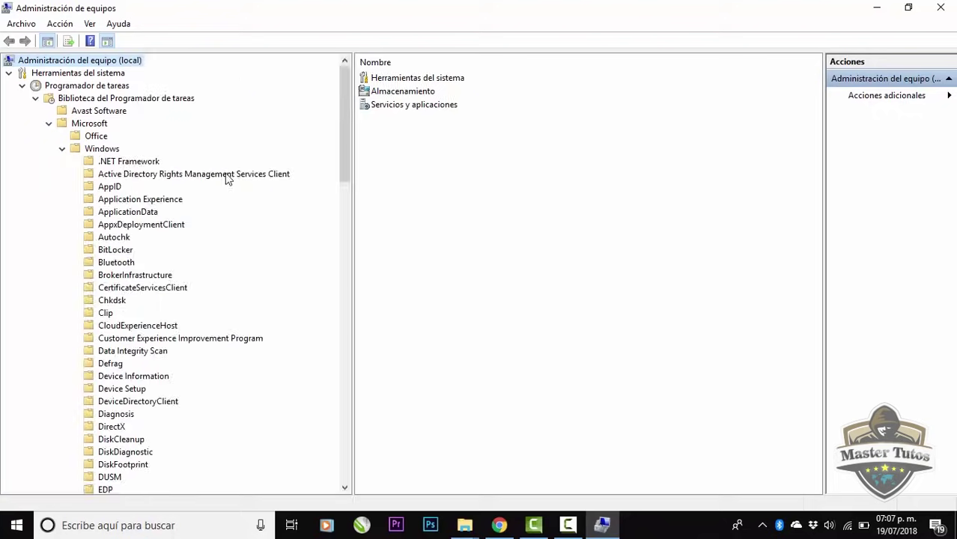
scroll(217, 177, down, 20)
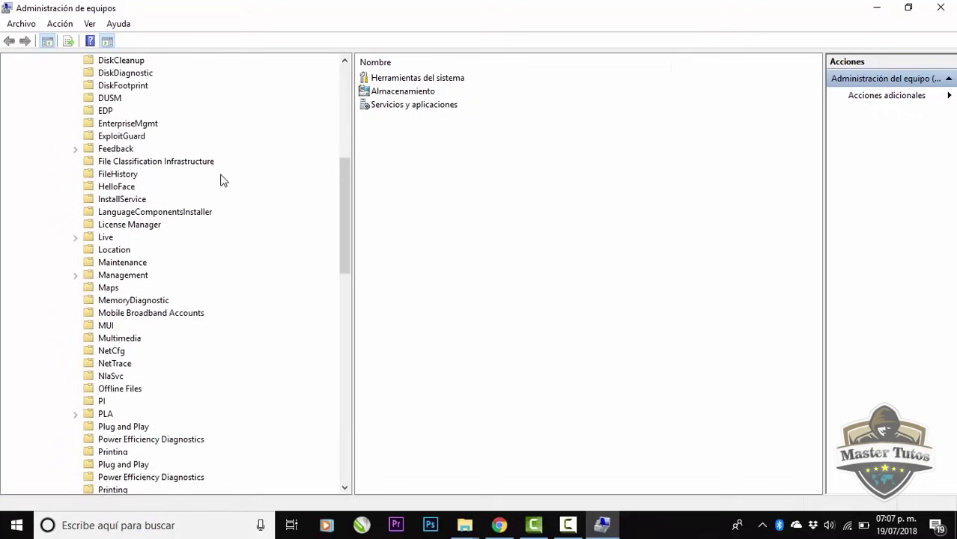
scroll(215, 177, down, 9)
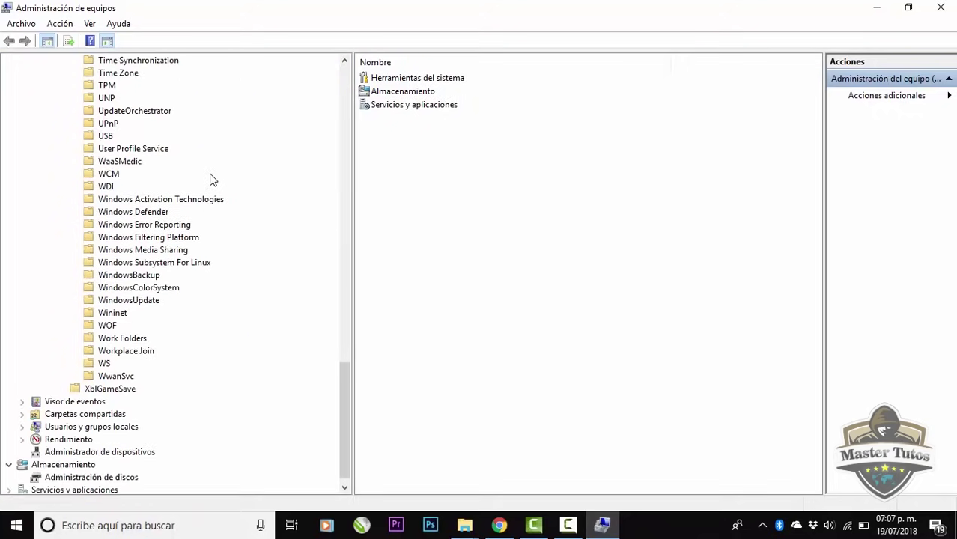
click(127, 301)
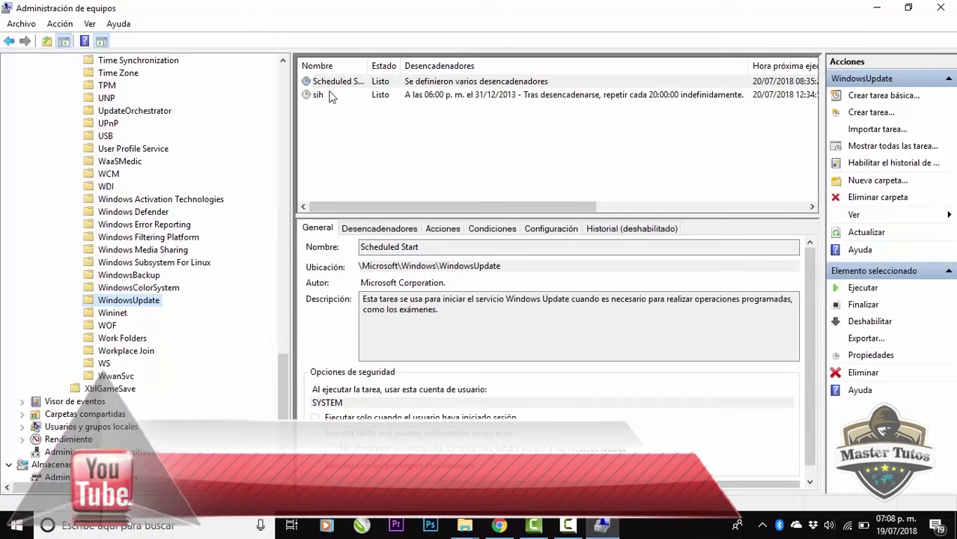
Disable the Scheduled Start task in the WindowsUpdate folder and widen the Estado column to show its full status.
click(315, 112)
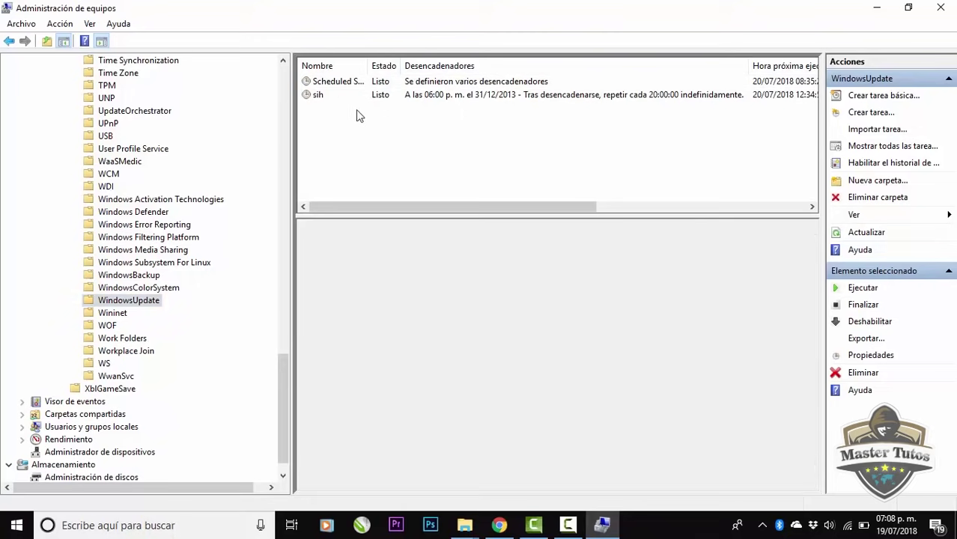
click(347, 81)
right_click(346, 82)
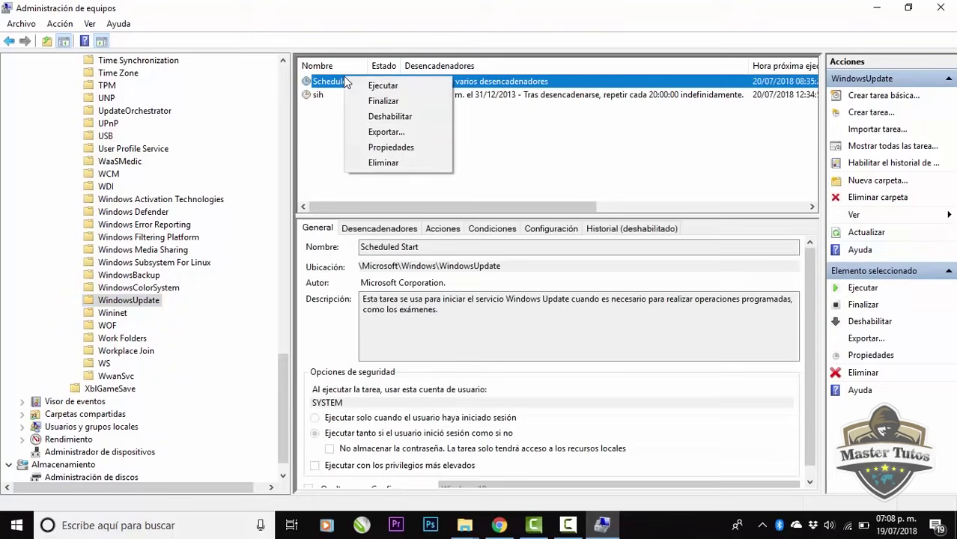
click(383, 86)
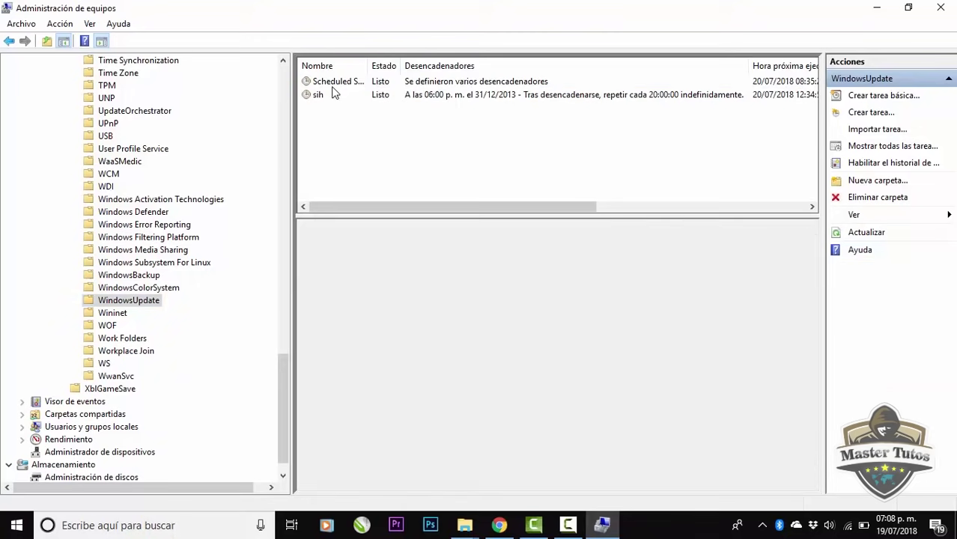
click(332, 82)
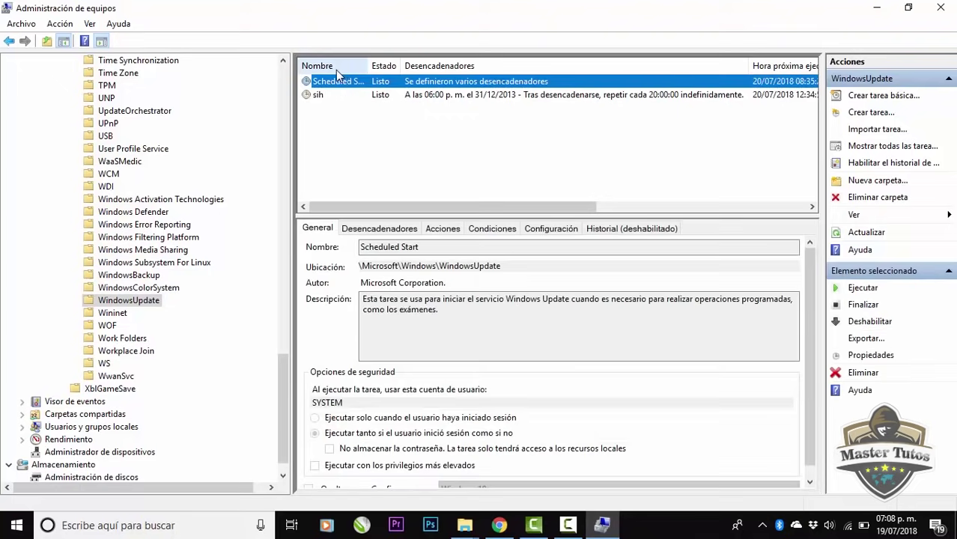
click(336, 114)
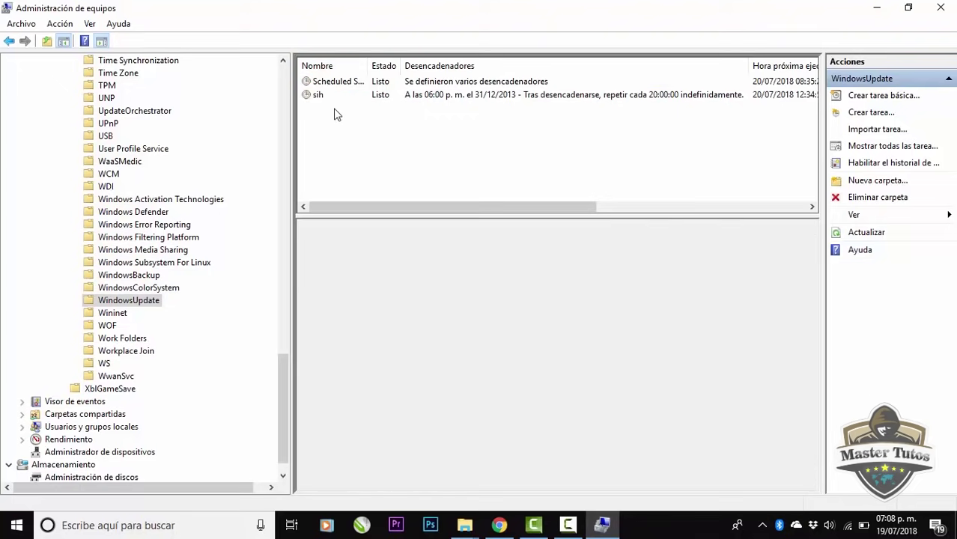
click(334, 85)
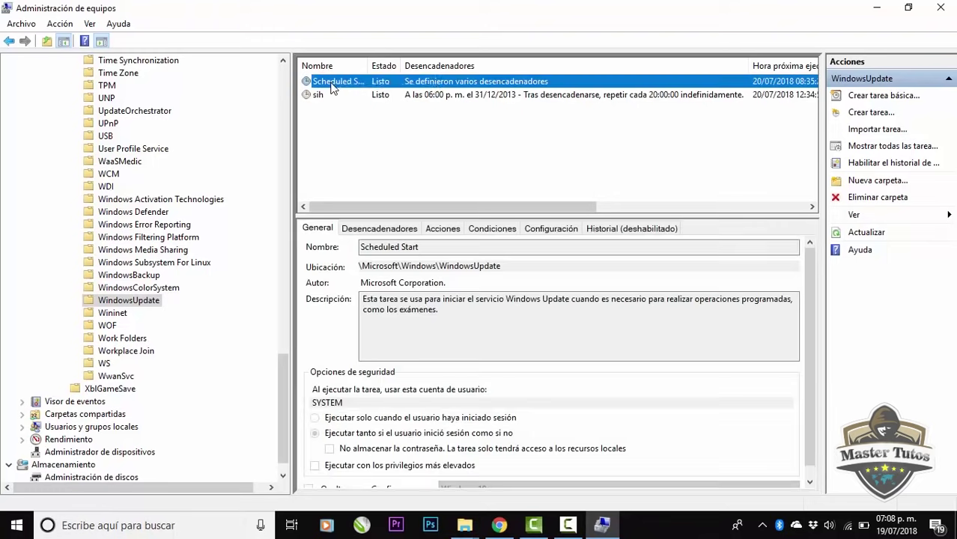
right_click(332, 85)
click(382, 123)
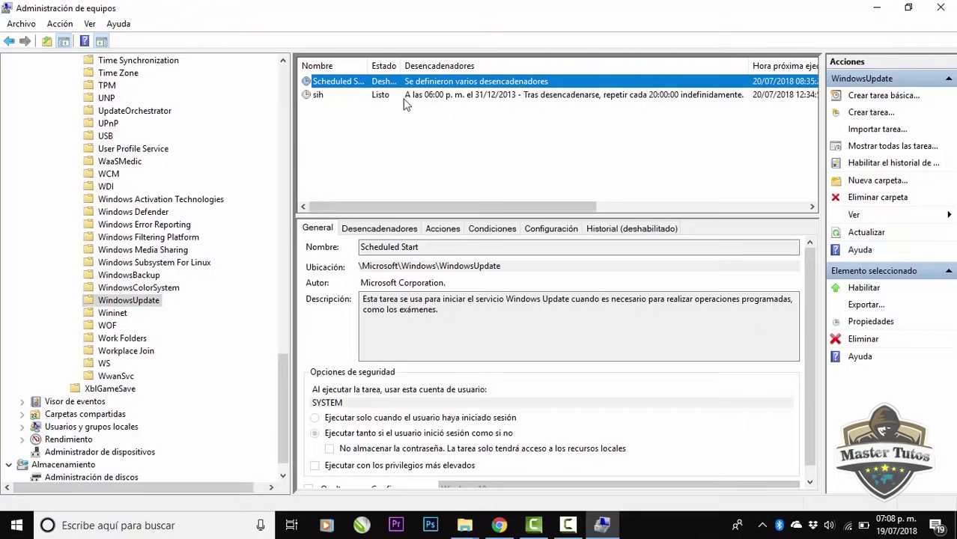
drag(402, 66, 516, 66)
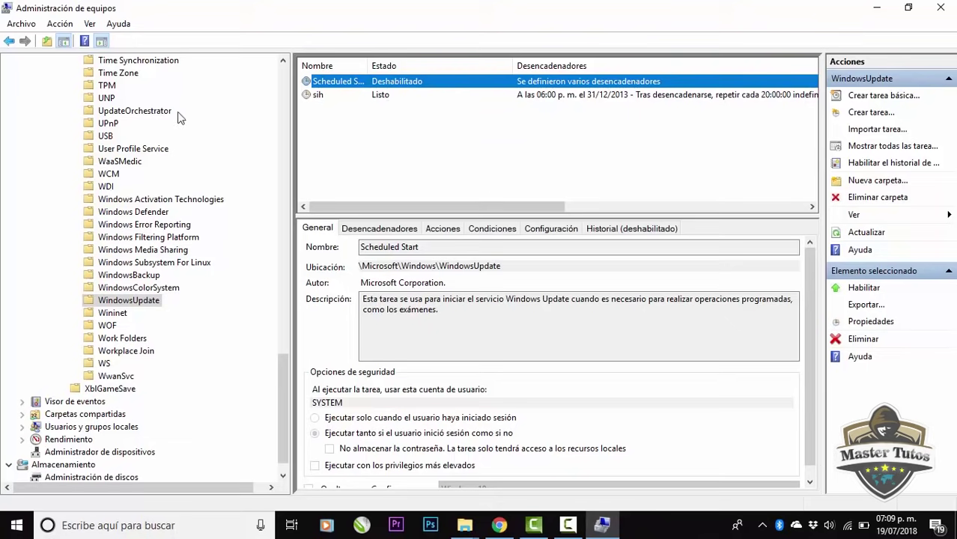
Open the UpdateOrchestrator task folder, widen the Nombre column and check the Maintenance Install and Reboot tasks.
click(135, 111)
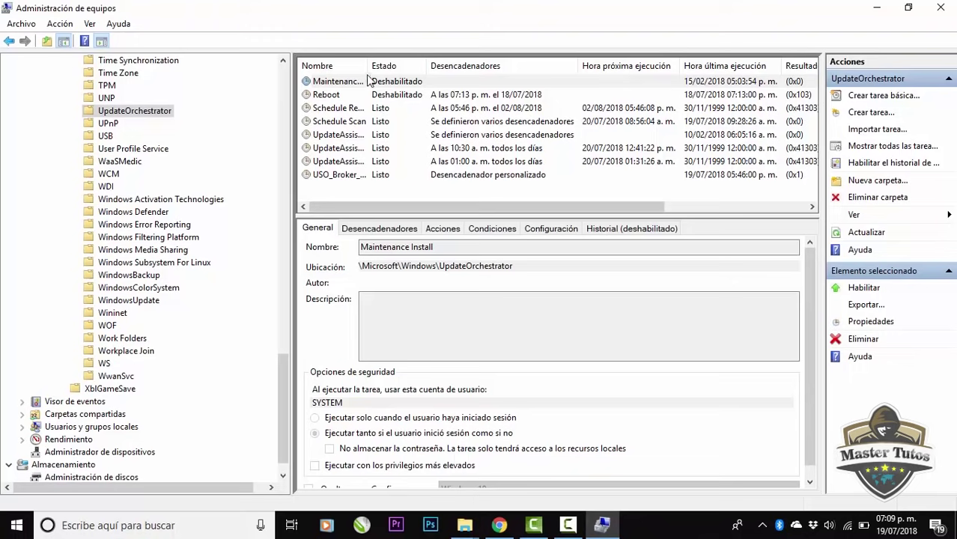
drag(367, 65, 407, 65)
click(402, 82)
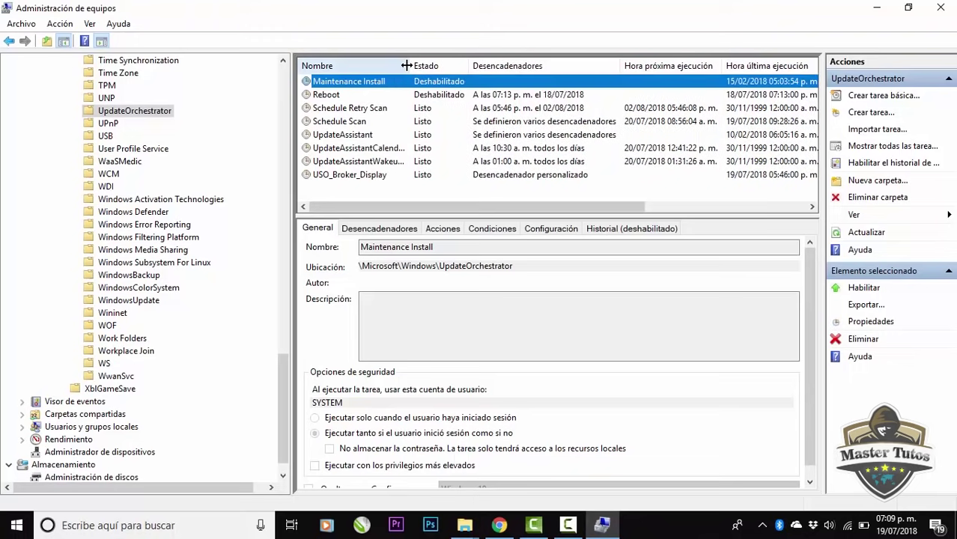
click(368, 85)
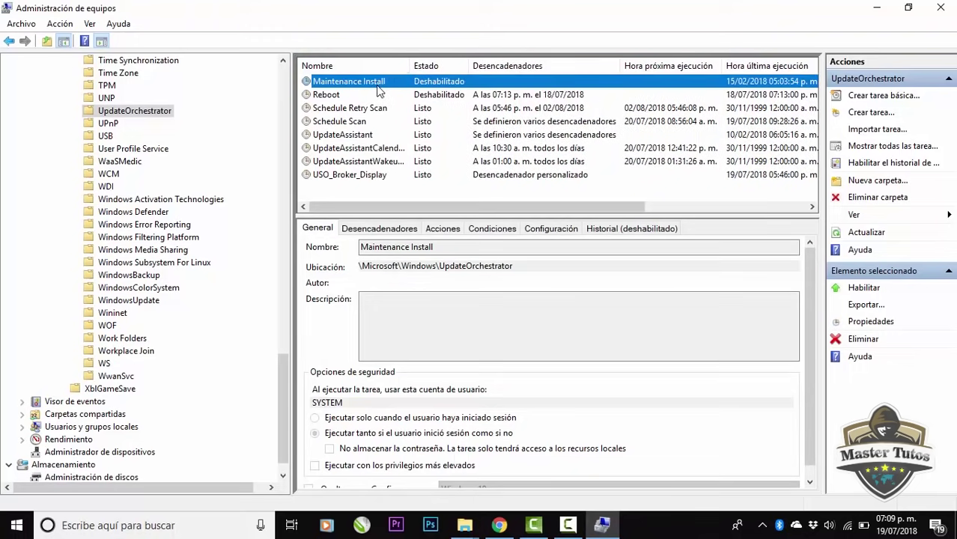
click(451, 99)
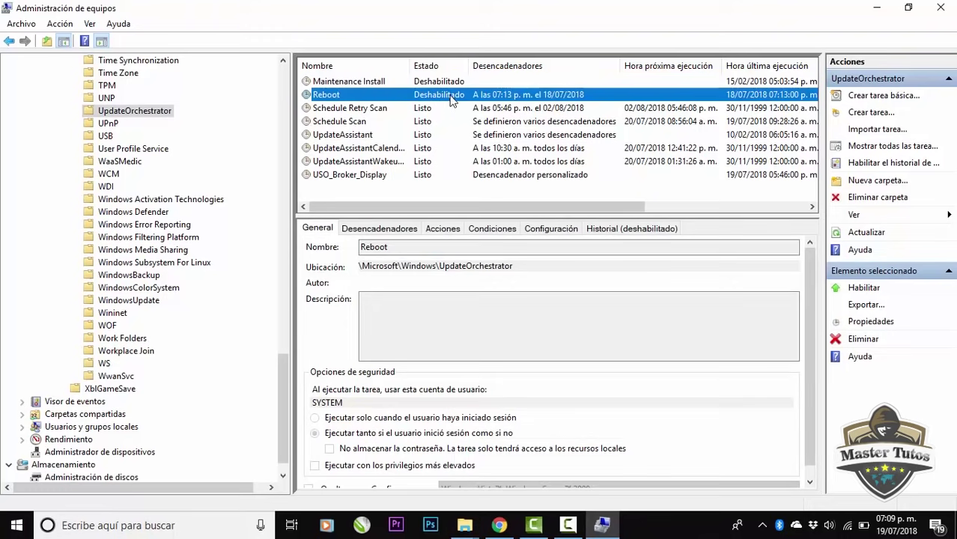
Disable the UpdateAssistant task in the UpdateOrchestrator folder.
click(361, 136)
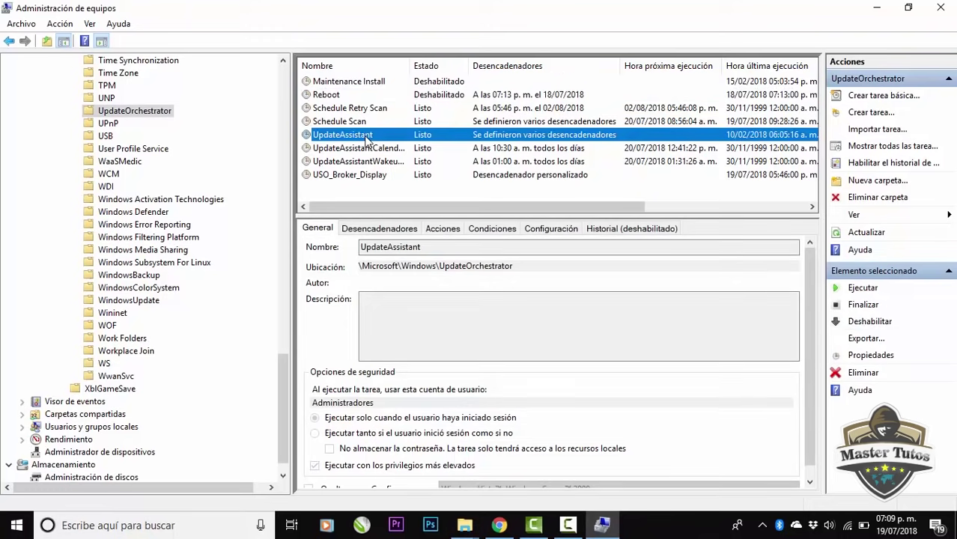
right_click(366, 138)
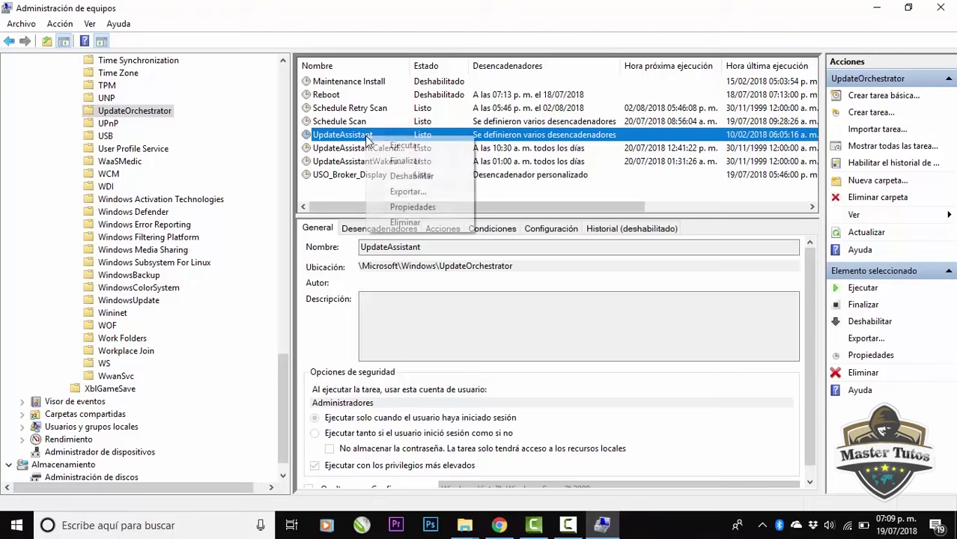
click(414, 176)
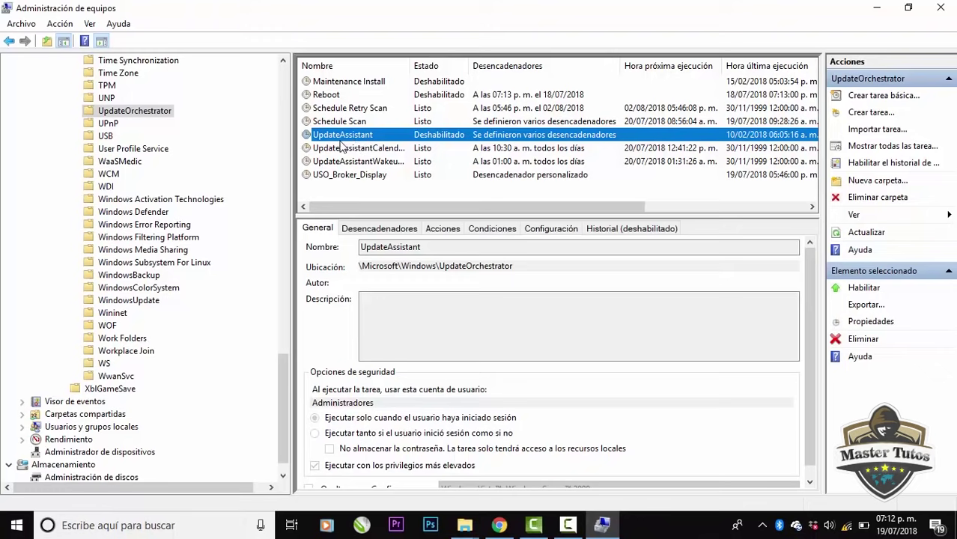
End all instances of the Schedule Scan task in the UpdateOrchestrator folder.
click(347, 126)
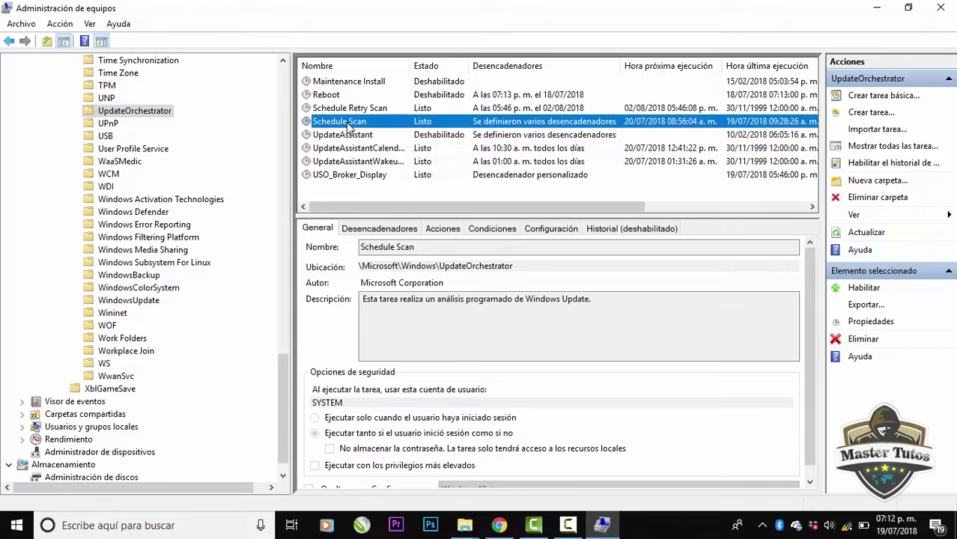
right_click(344, 125)
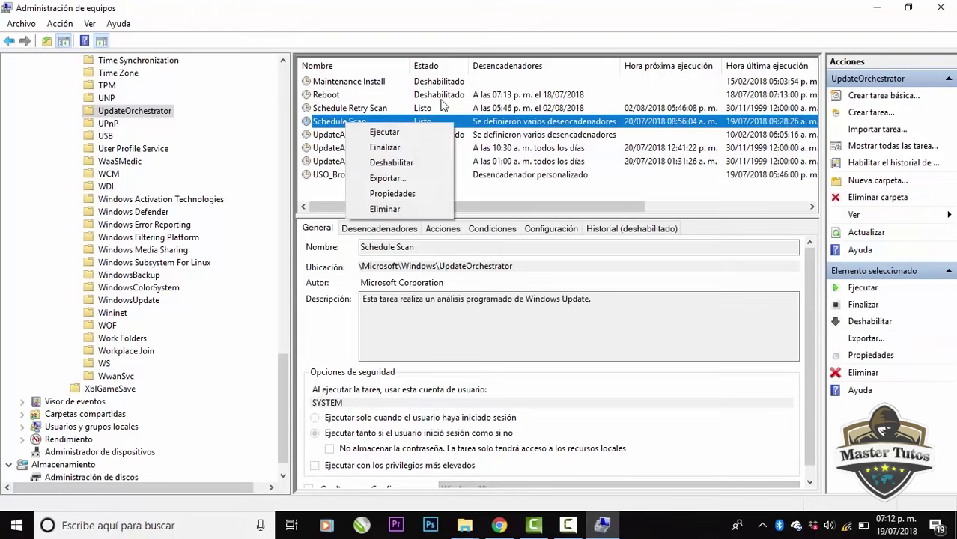
click(396, 148)
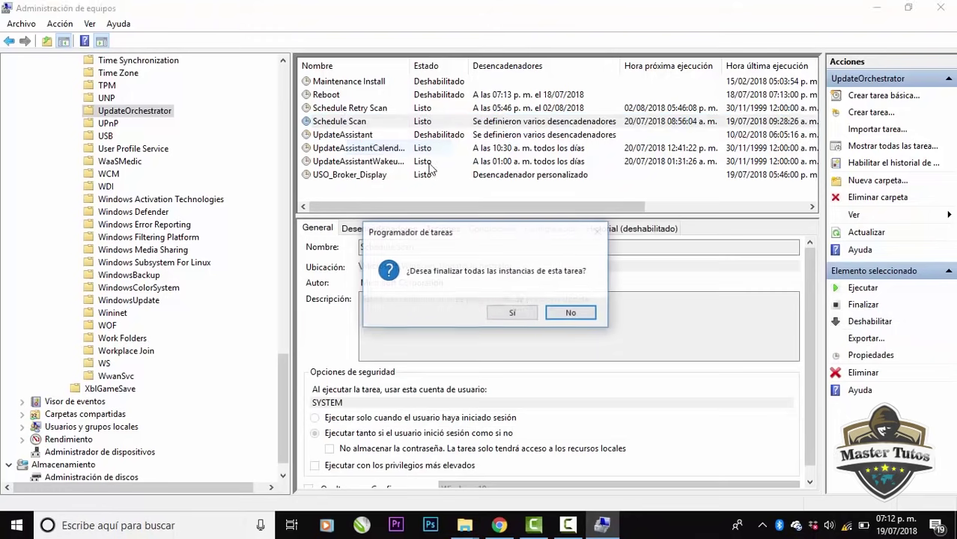
click(515, 313)
Try to disable the Schedule Scan task in the UpdateOrchestrator folder.
right_click(363, 128)
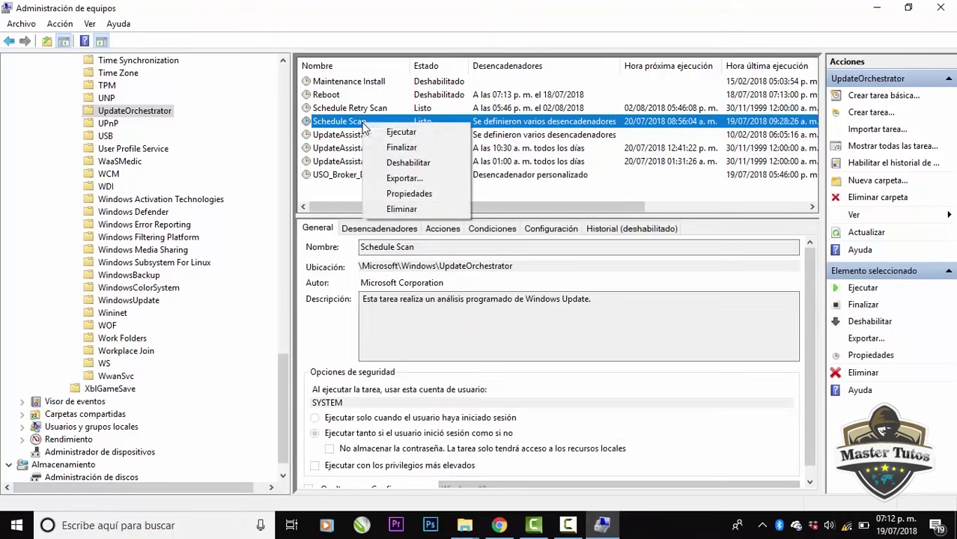
click(418, 163)
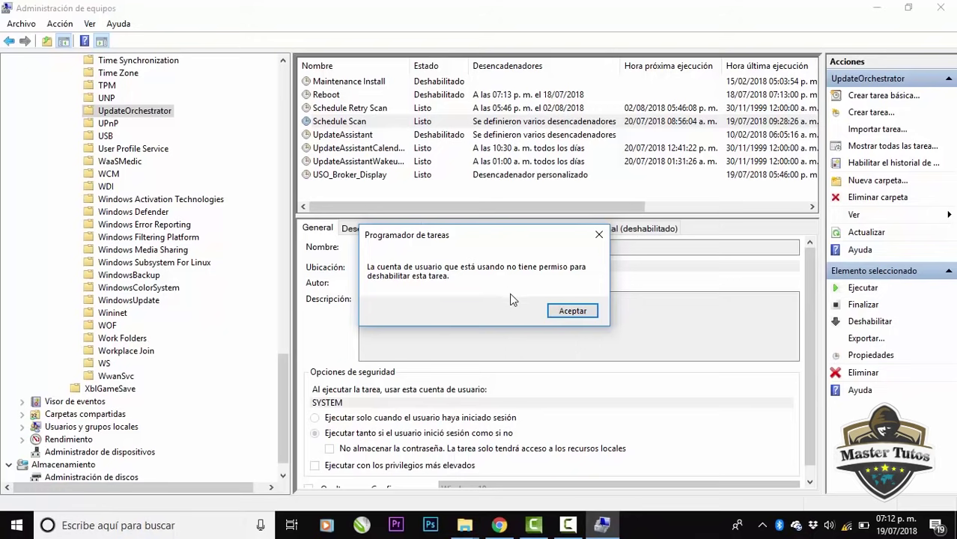
click(598, 235)
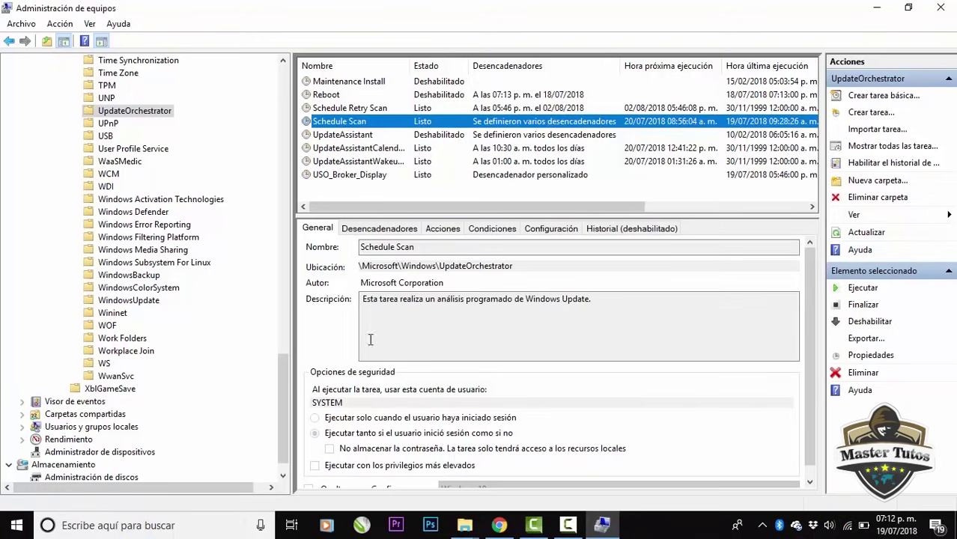
End all instances of the Schedule Scan task once more, and close Computer Management and File Explorer.
right_click(450, 121)
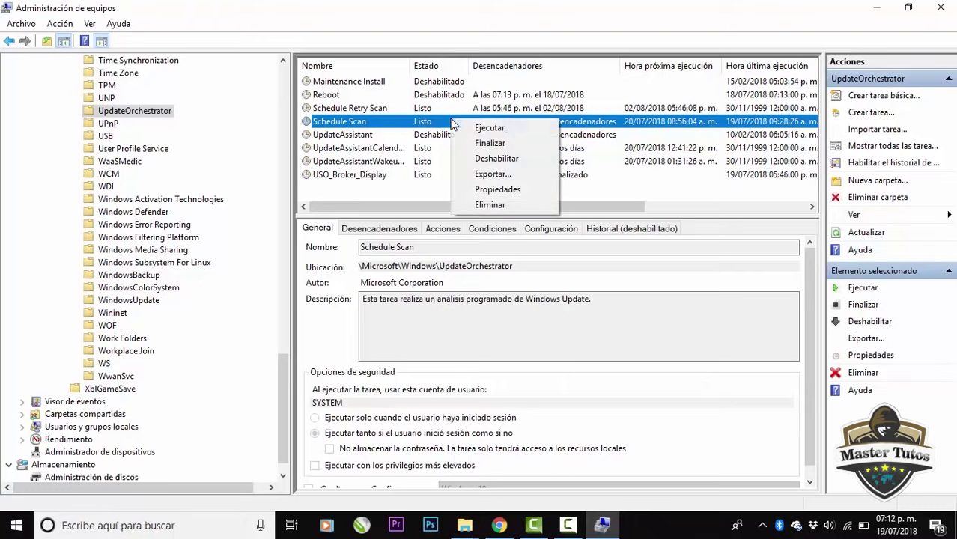
click(509, 142)
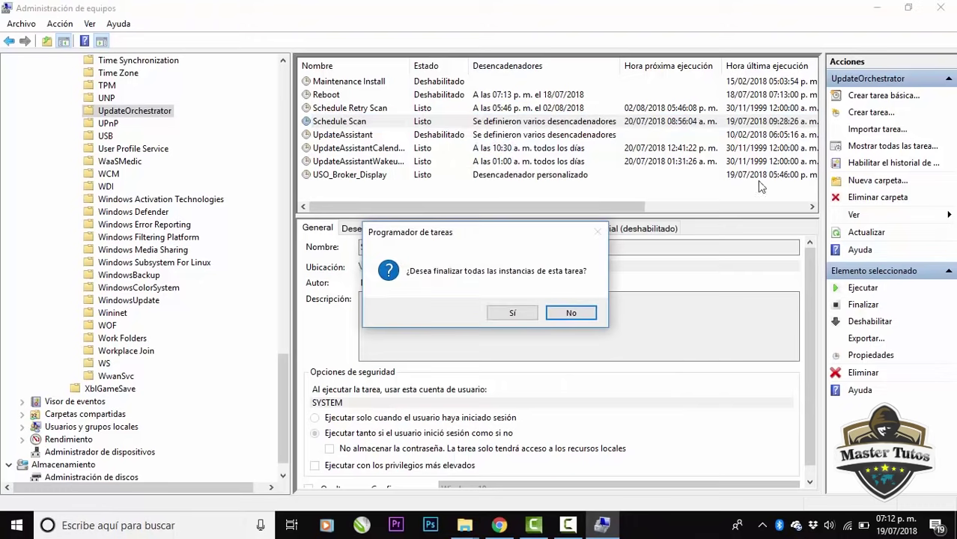
click(513, 313)
click(941, 7)
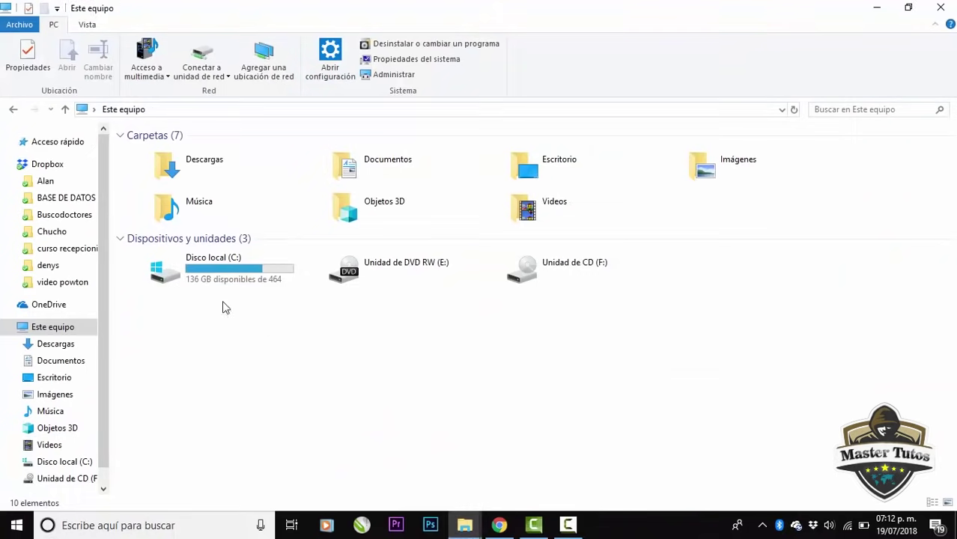
click(940, 7)
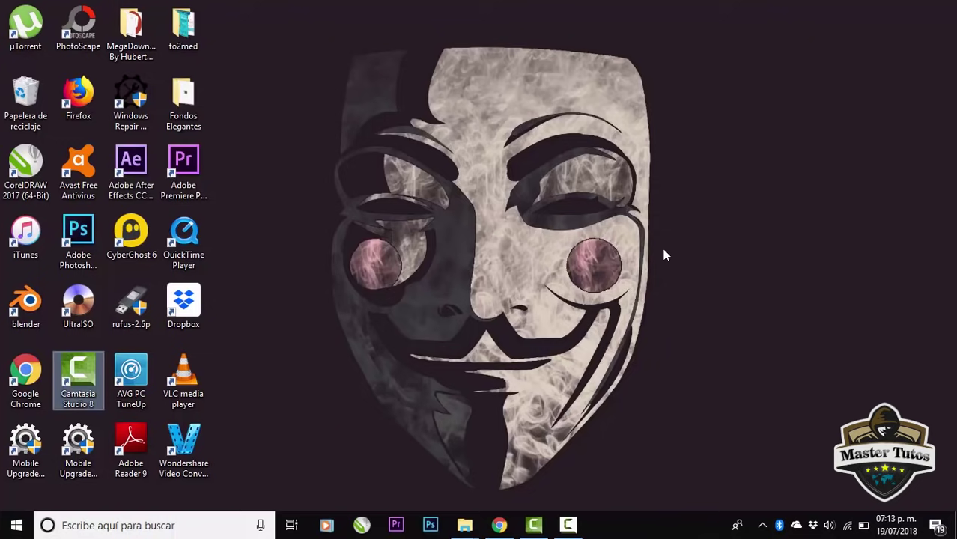
Open the properties of the connected Wi-Fi network LabABG and turn on Establecer como conexión de uso medido.
click(851, 529)
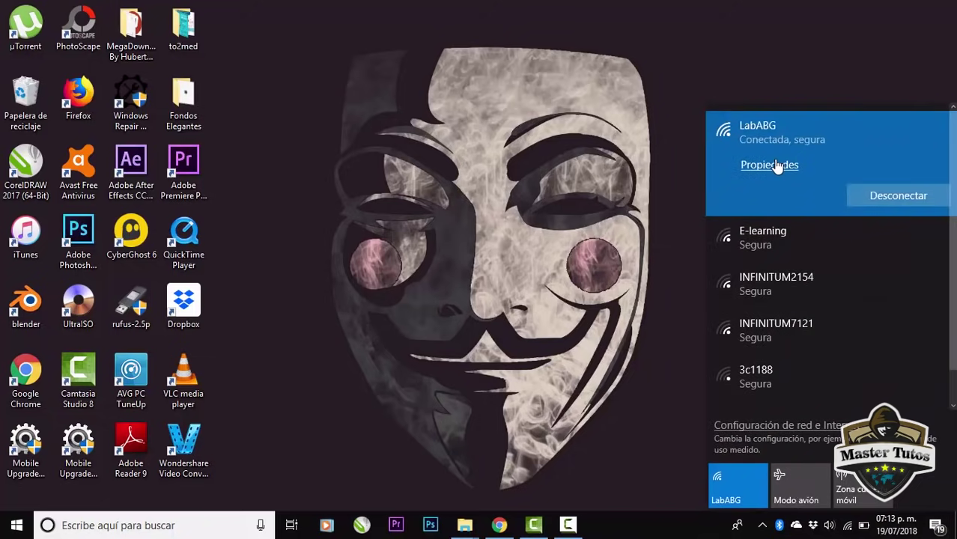
click(779, 166)
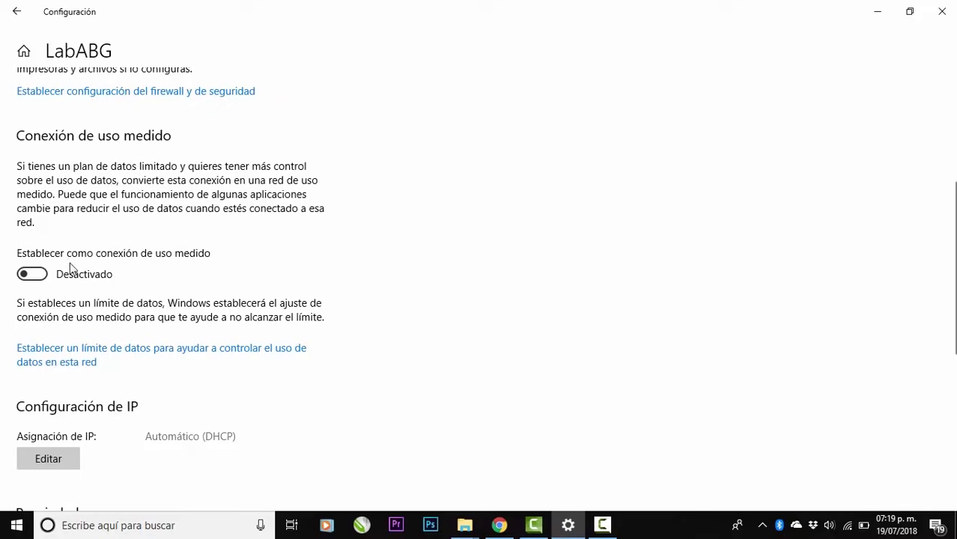
click(41, 276)
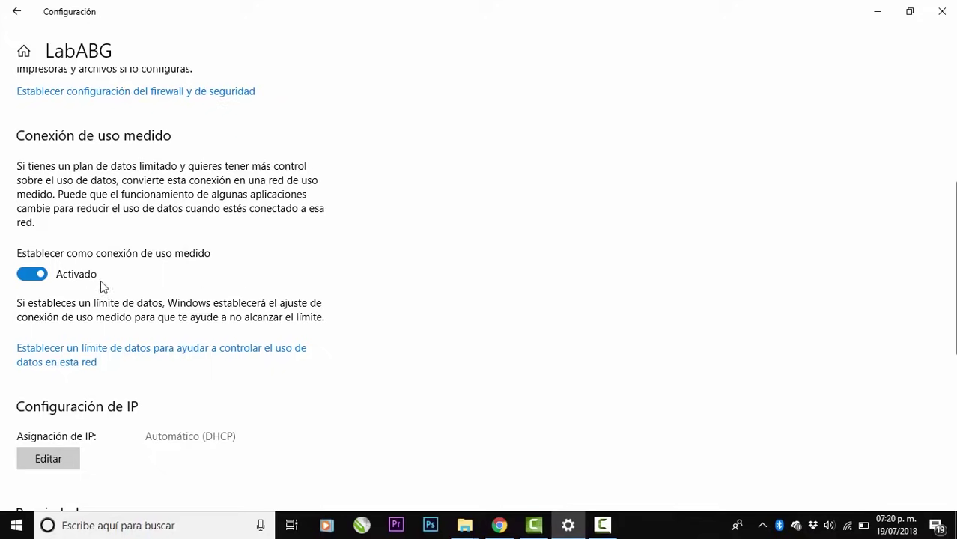
Open the Windows Update page under Actualización y seguridad and examine the notice about settings managed by the organization.
scroll(151, 225, down, 1)
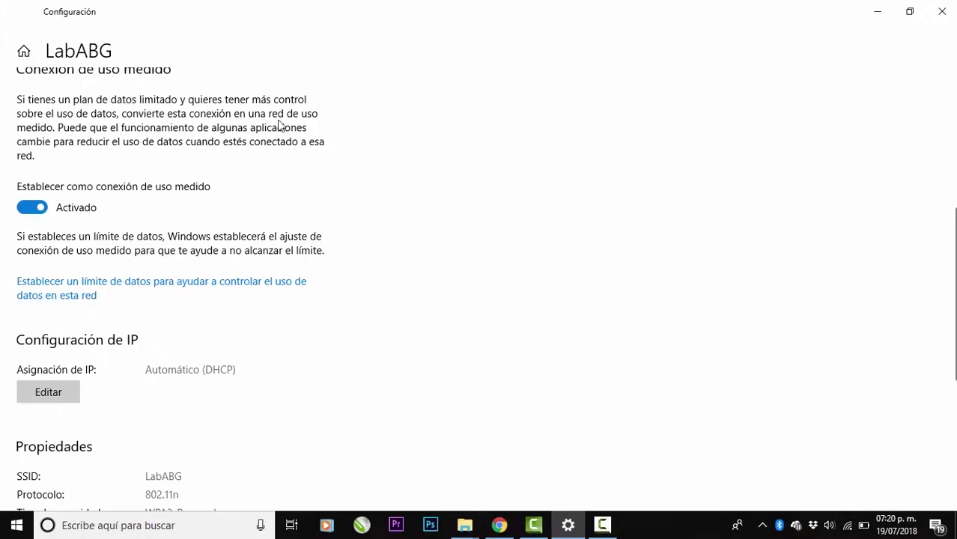
click(19, 13)
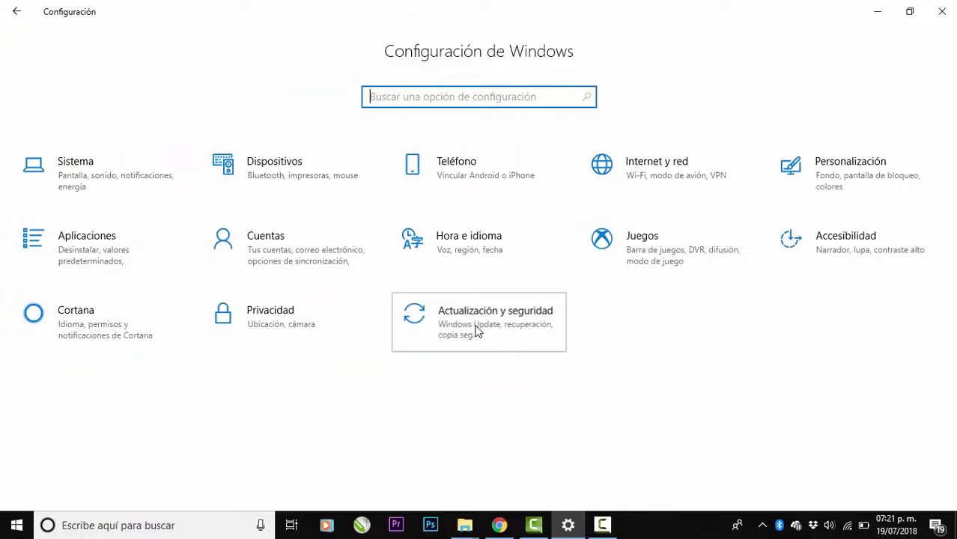
click(474, 331)
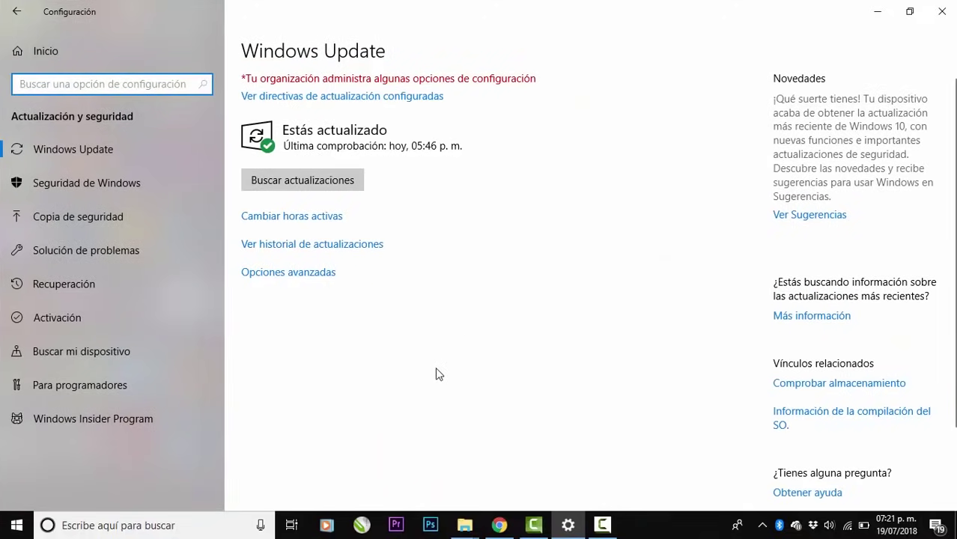
drag(259, 78, 367, 78)
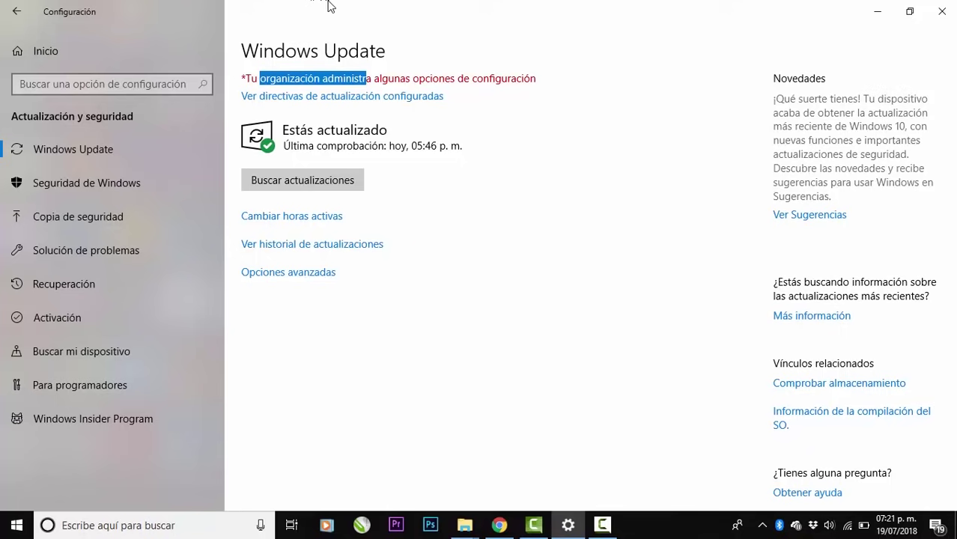
click(253, 81)
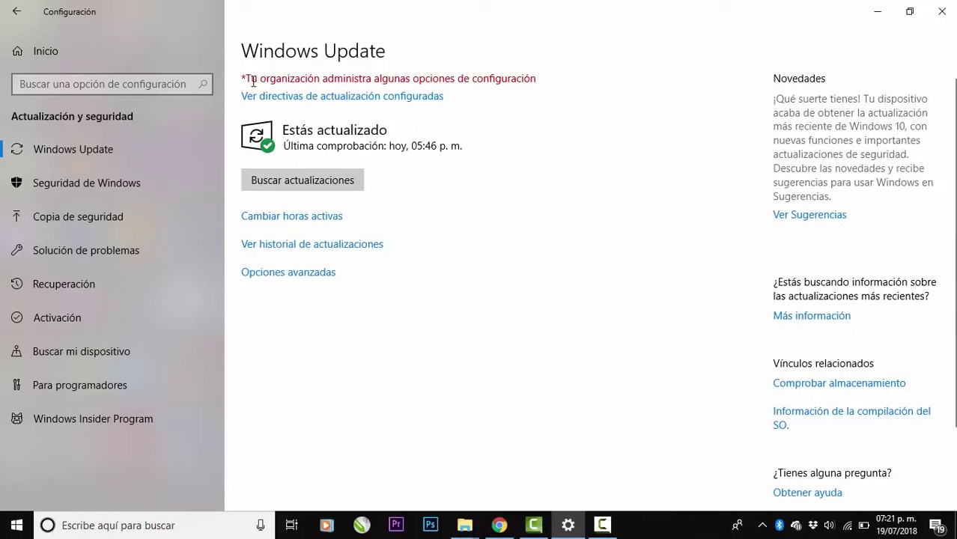
drag(242, 80, 542, 81)
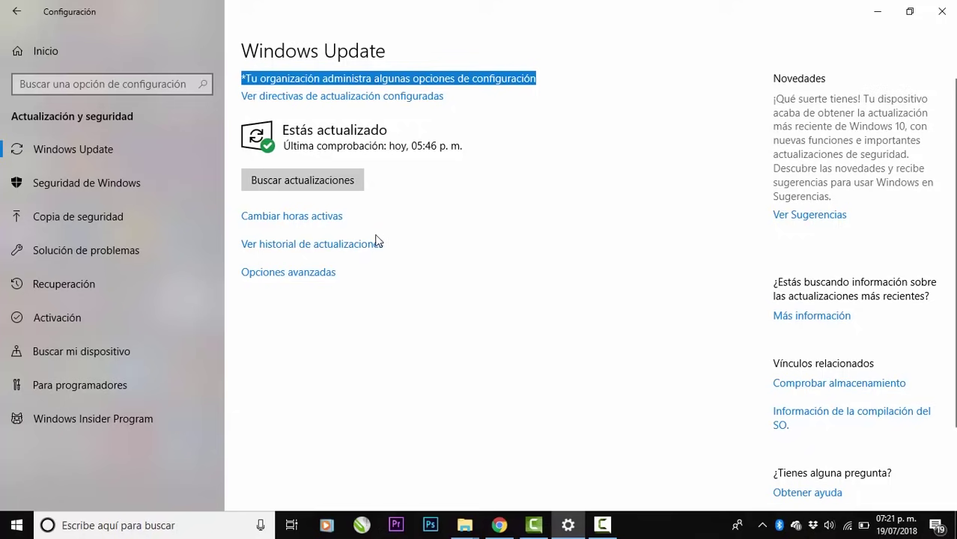
Turn off Permitir descargas de otros equipos in the Optimización de distribución settings of Windows Update's advanced options, and close Configuración.
click(311, 281)
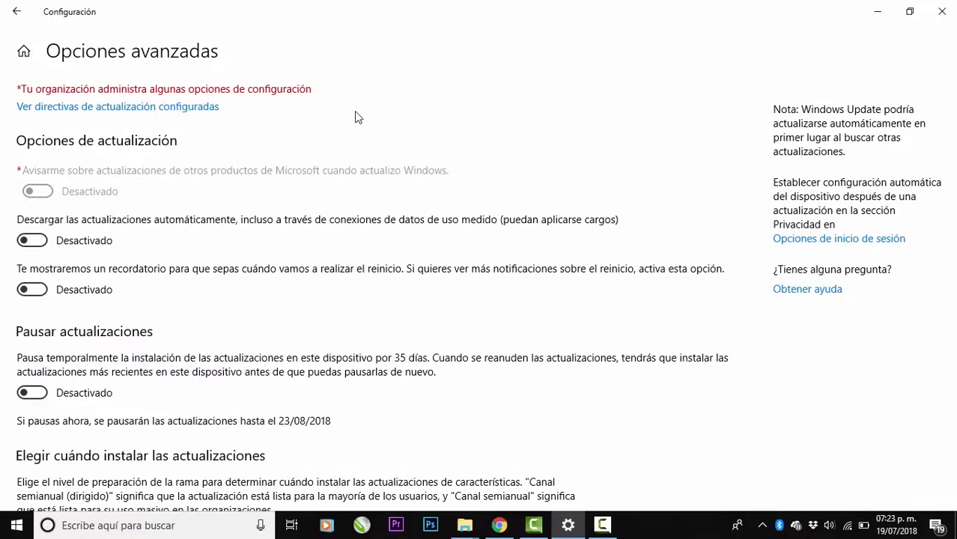
scroll(252, 224, down, 2)
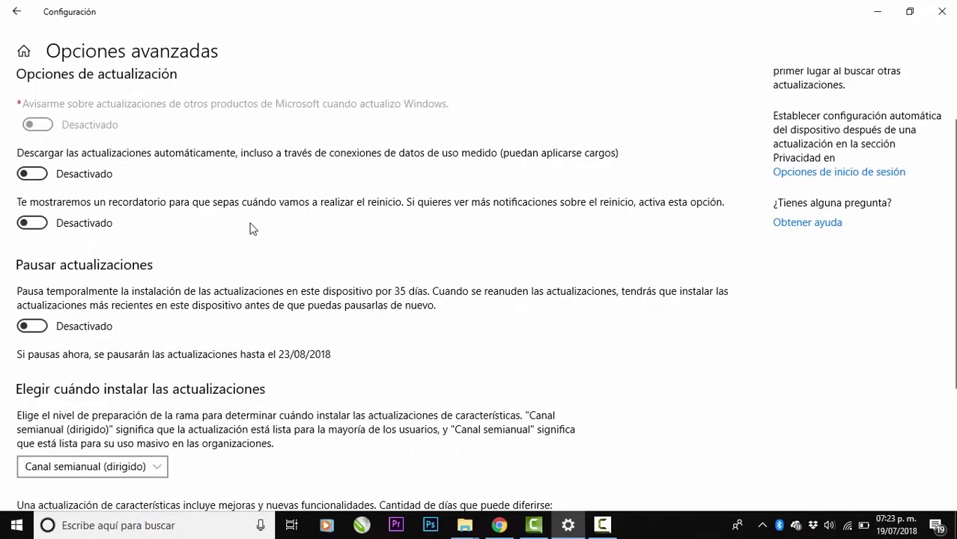
scroll(140, 276, down, 5)
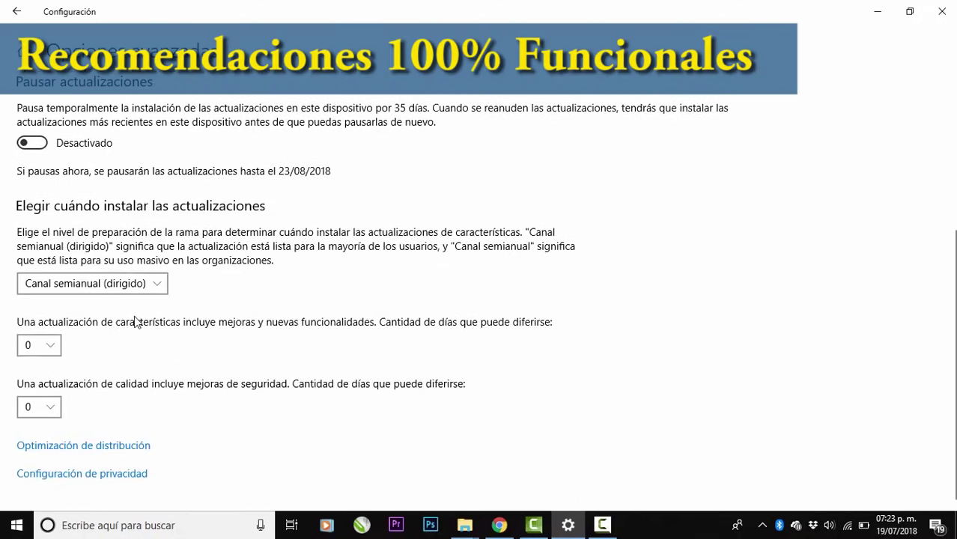
click(134, 447)
scroll(490, 296, down, 1)
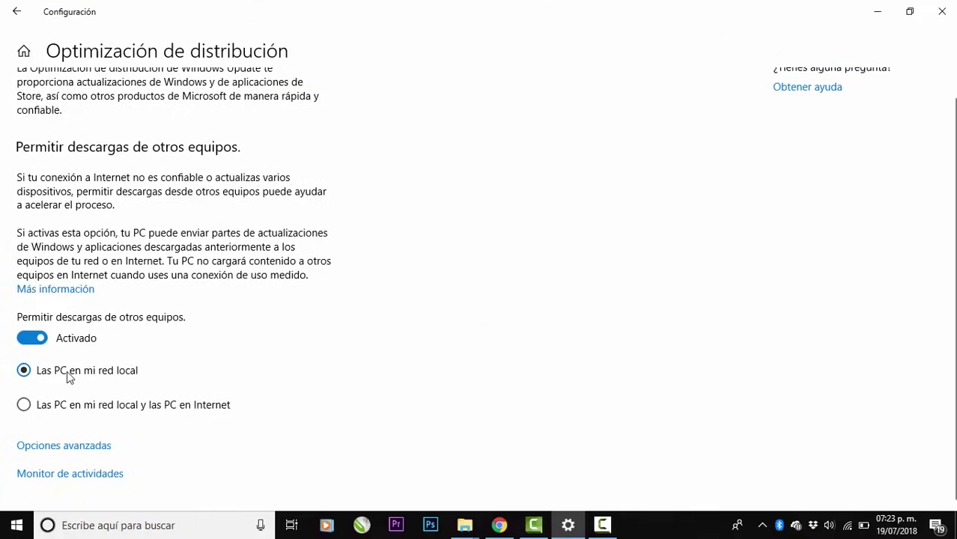
click(34, 341)
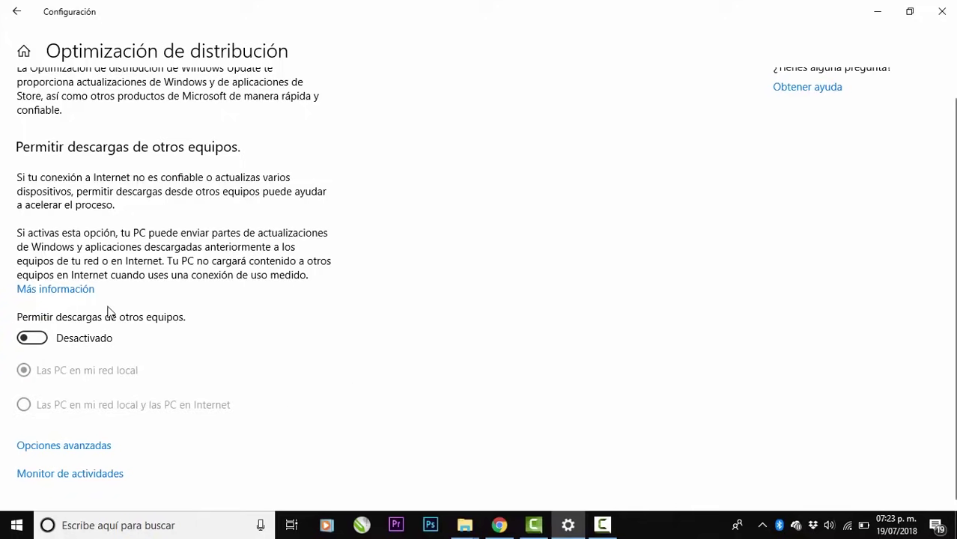
scroll(367, 269, up, 1)
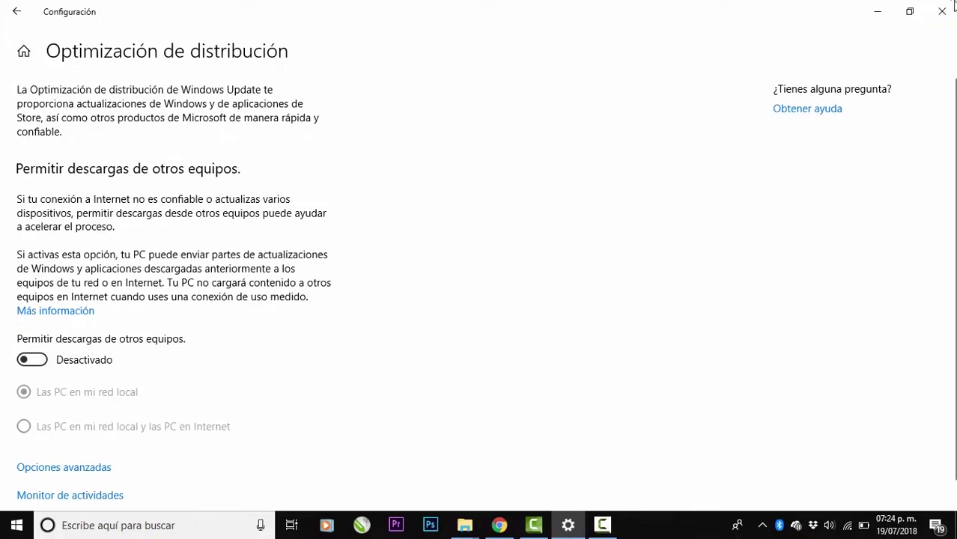
click(942, 11)
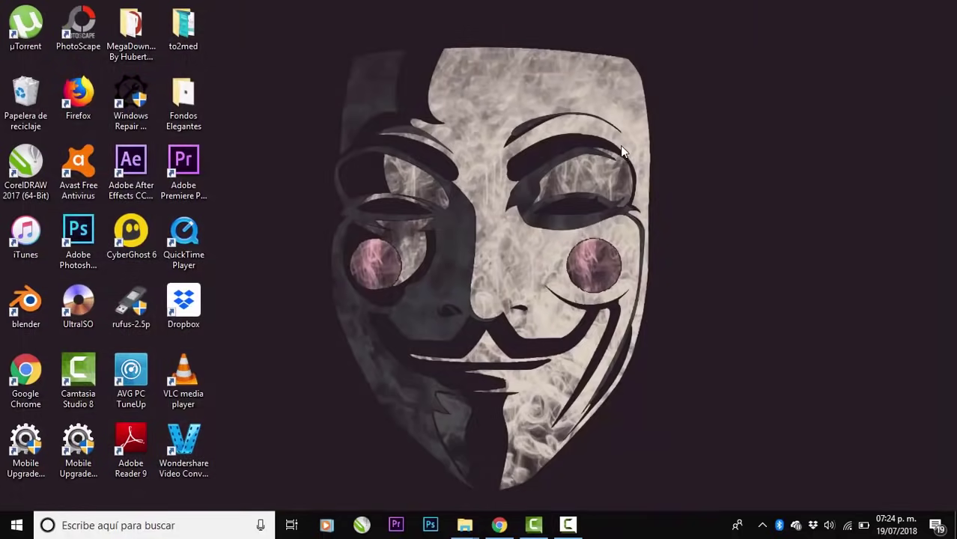